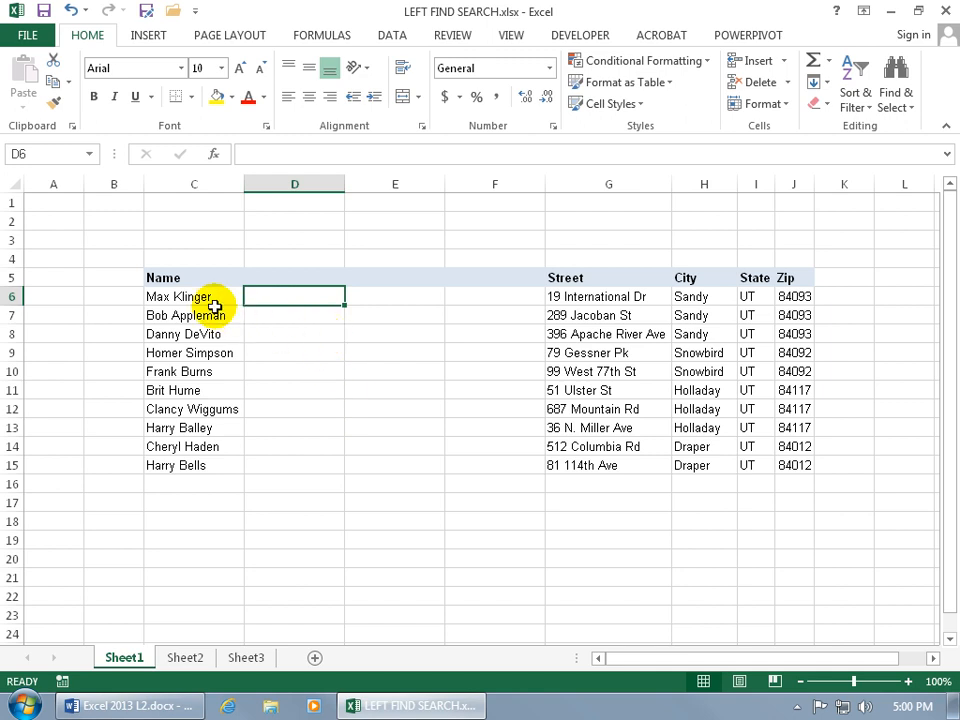
# Step: Enter =LEFT(C6,3) in cell D6 to extract the first three characters of the name
pyautogui.write('=')
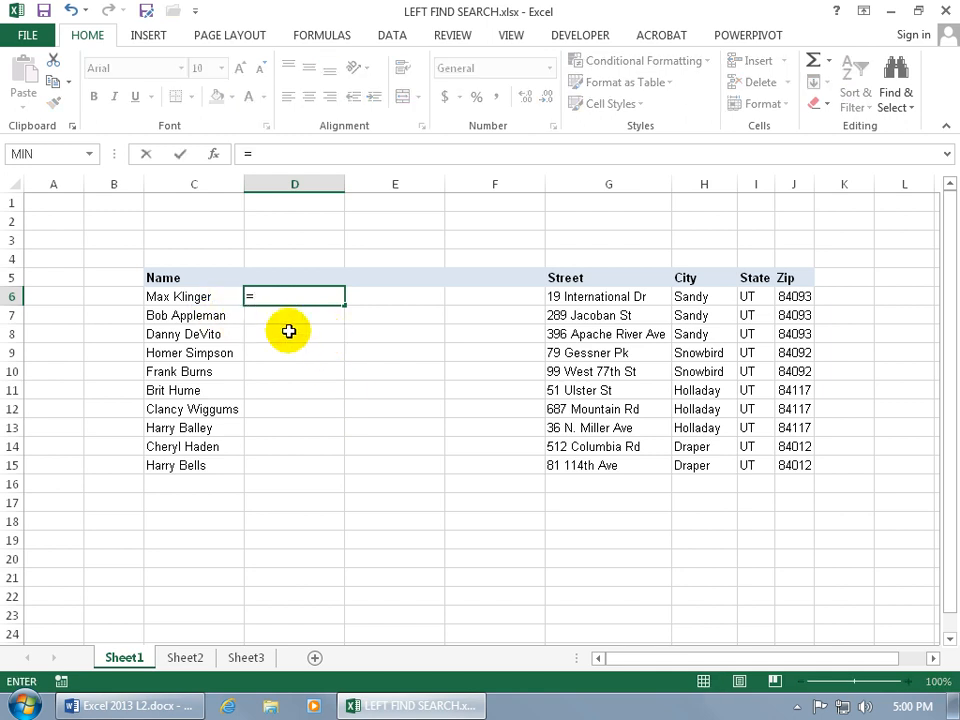
pyautogui.write('lef')
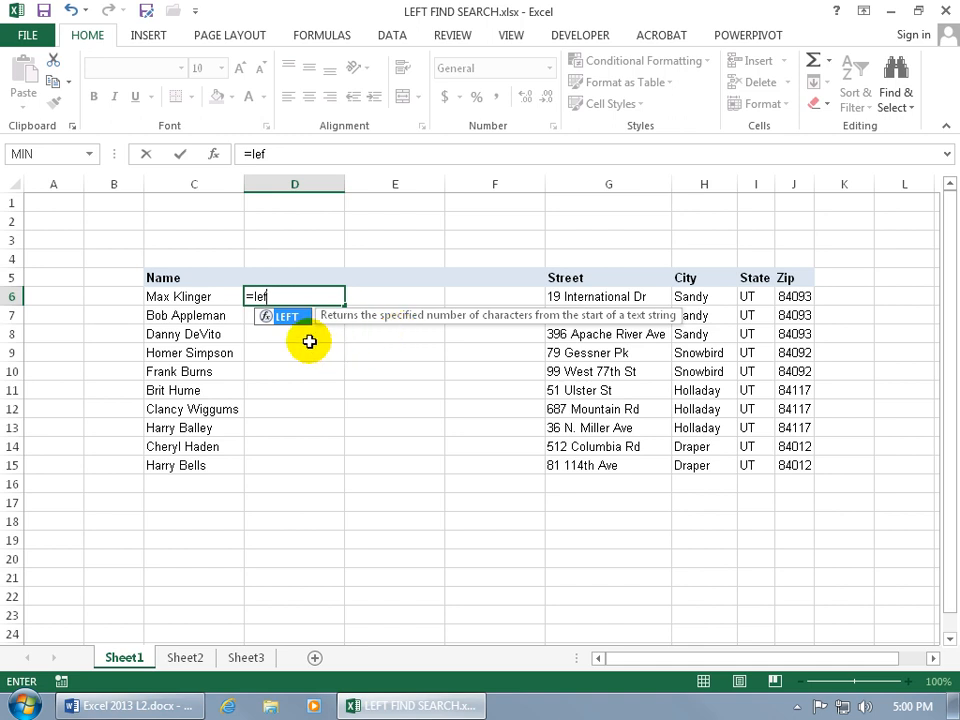
pyautogui.press('Tab')
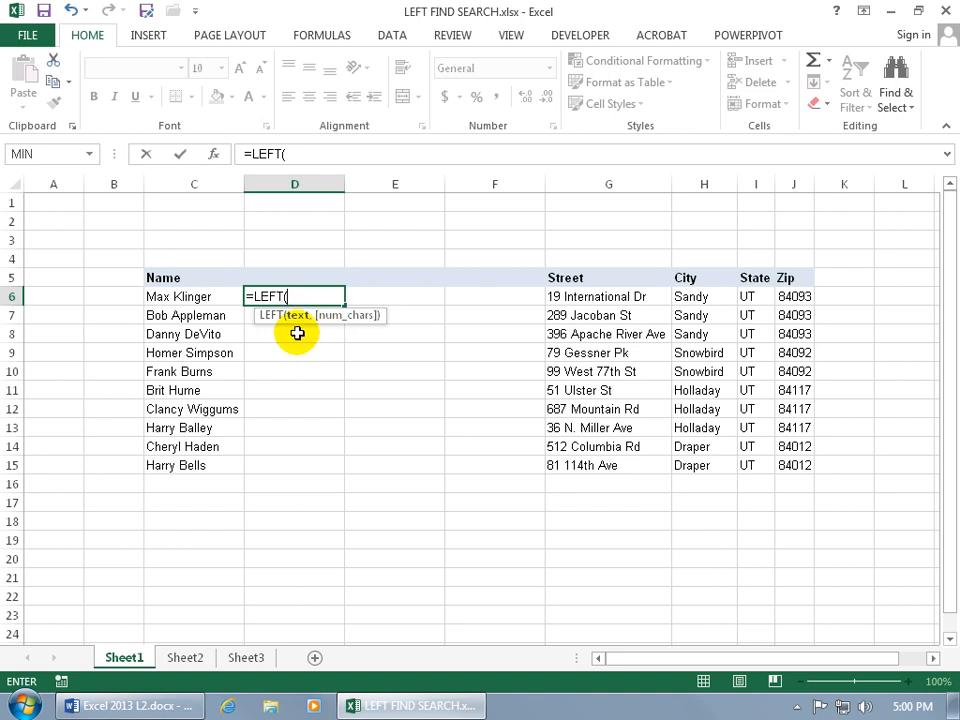
pyautogui.click(206, 296)
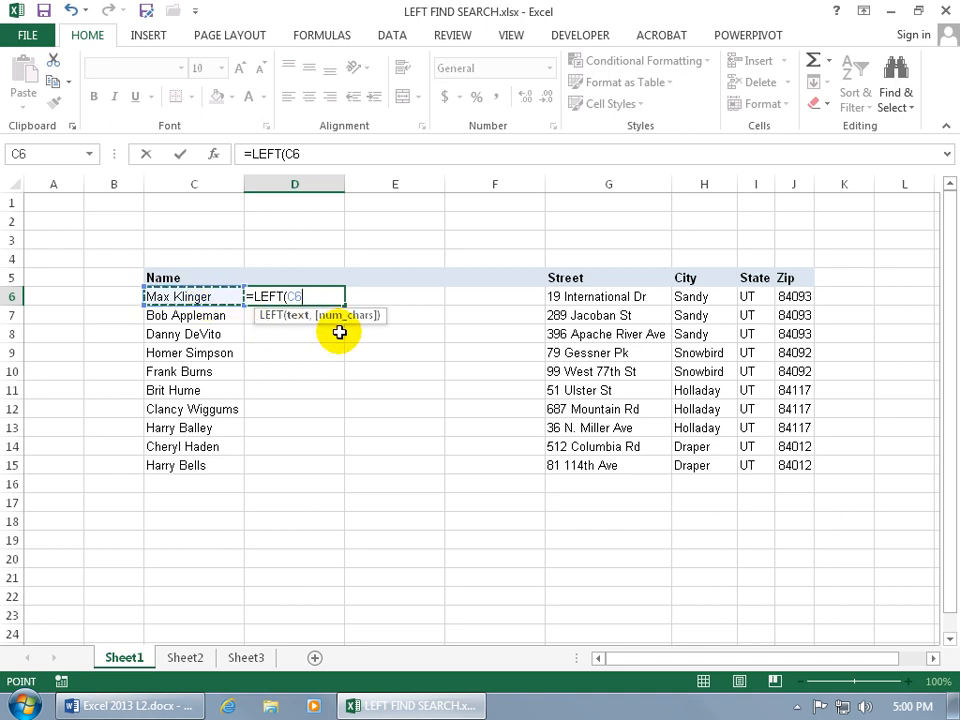
pyautogui.write(',')
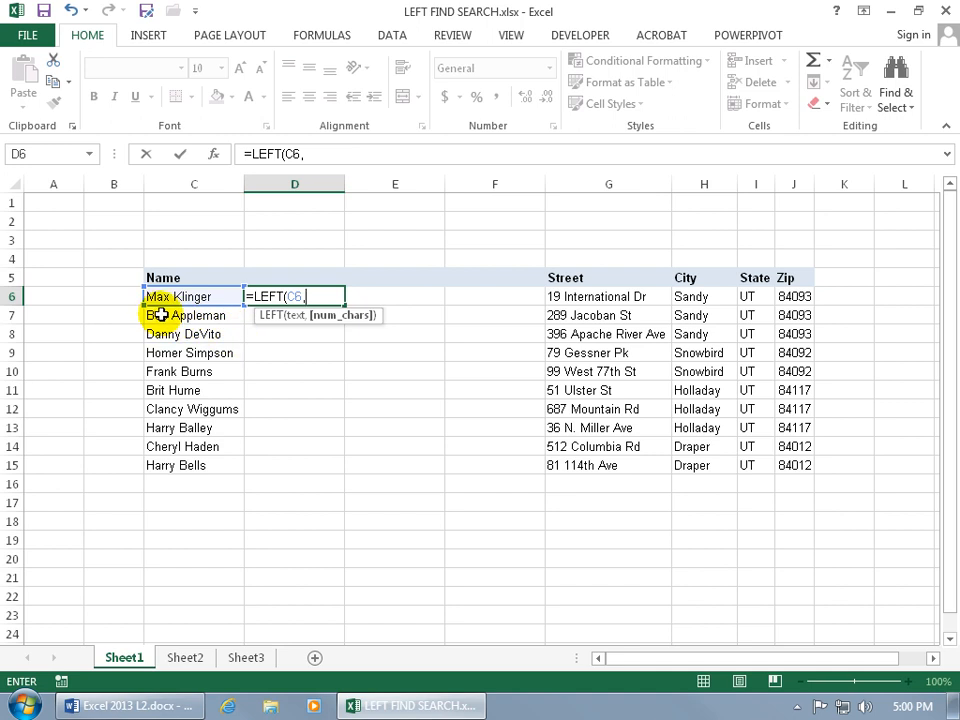
pyautogui.write('3')
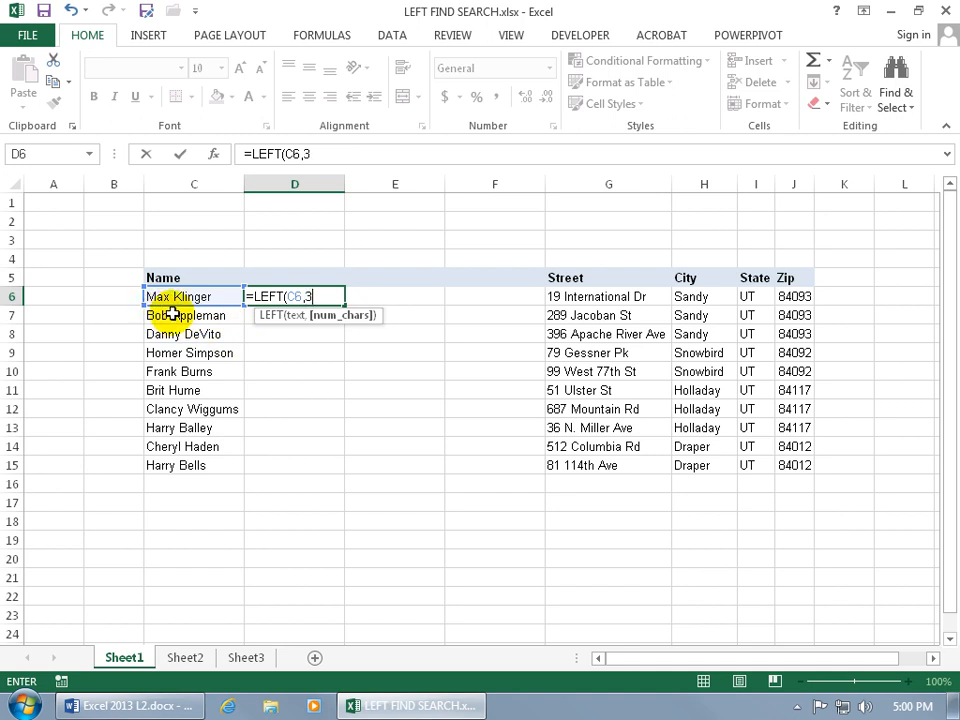
pyautogui.press('Return')
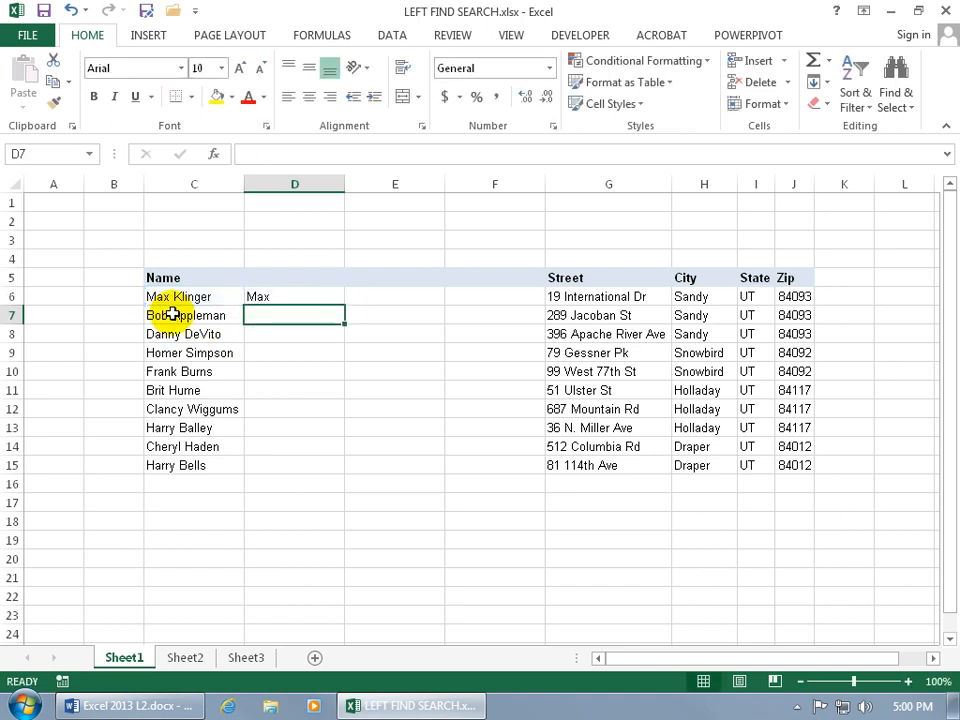
# Step: Fill the D6 formula down through D15, and clear the copies in D7:D15
pyautogui.click(332, 293)
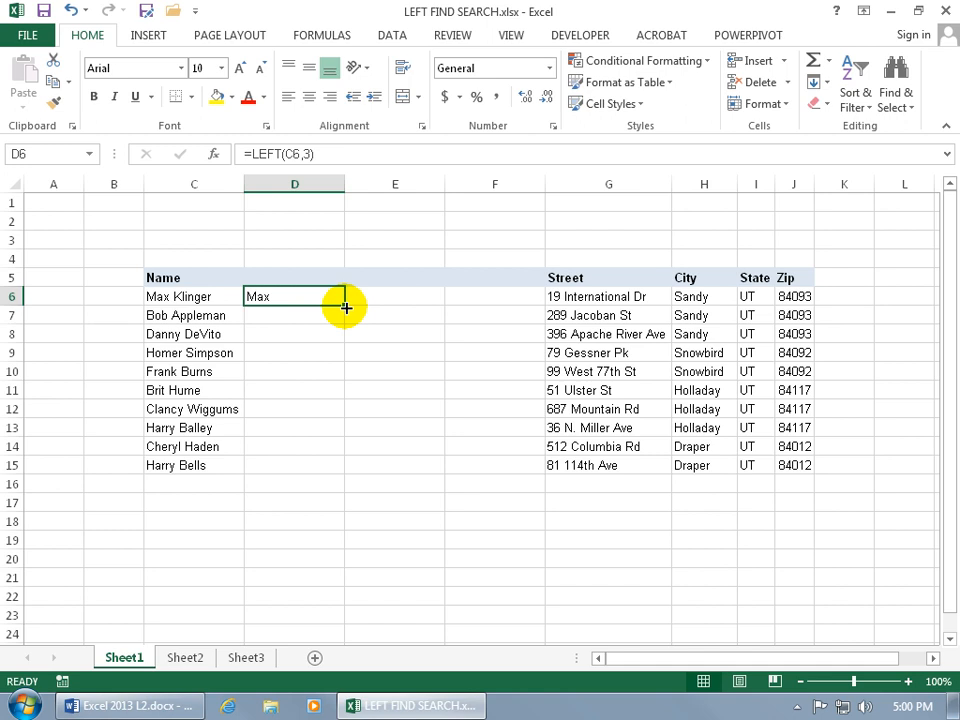
pyautogui.doubleClick(345, 304)
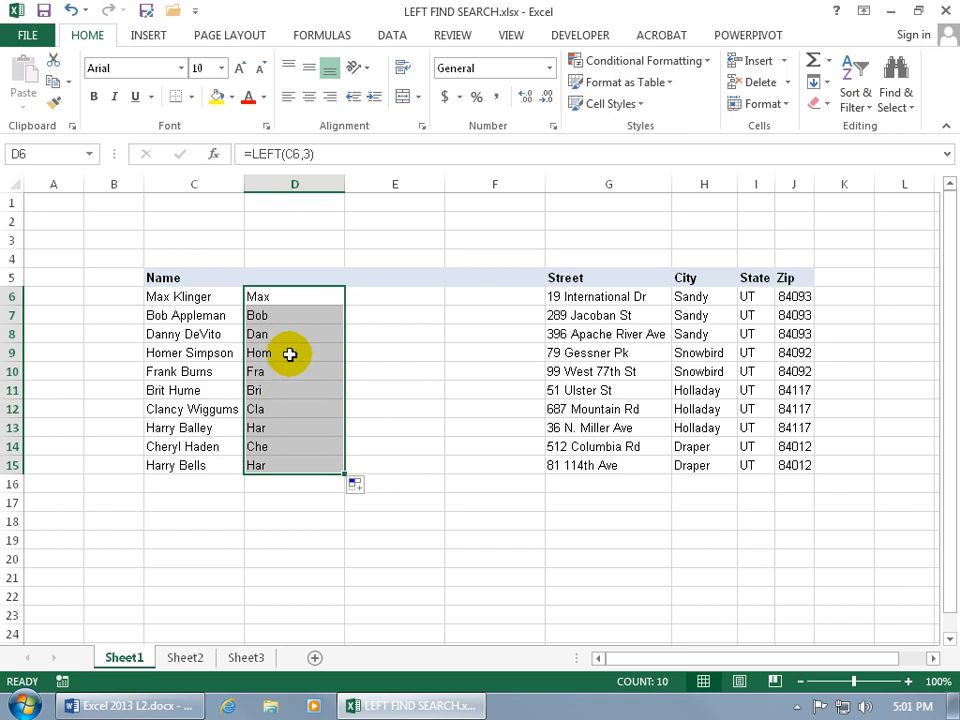
pyautogui.moveTo(288, 316); pyautogui.dragTo(274, 467)
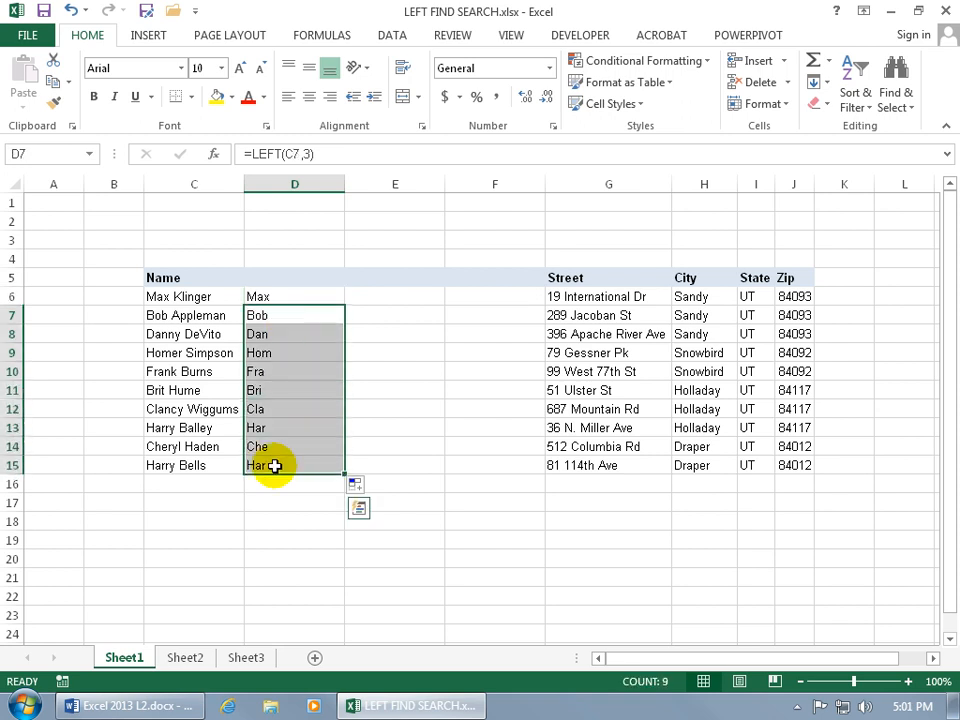
pyautogui.press('Delete')
# Step: Replace the fixed character count in D6 with FIND(" ",C6), and fill the formula down through D15
pyautogui.doubleClick(289, 296)
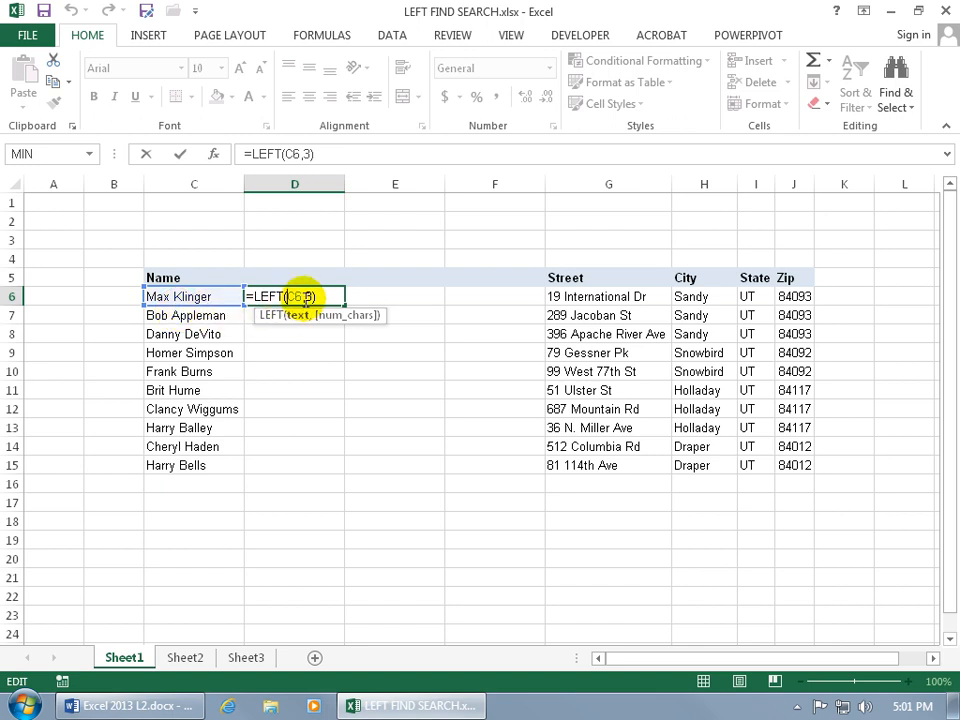
pyautogui.click(308, 296)
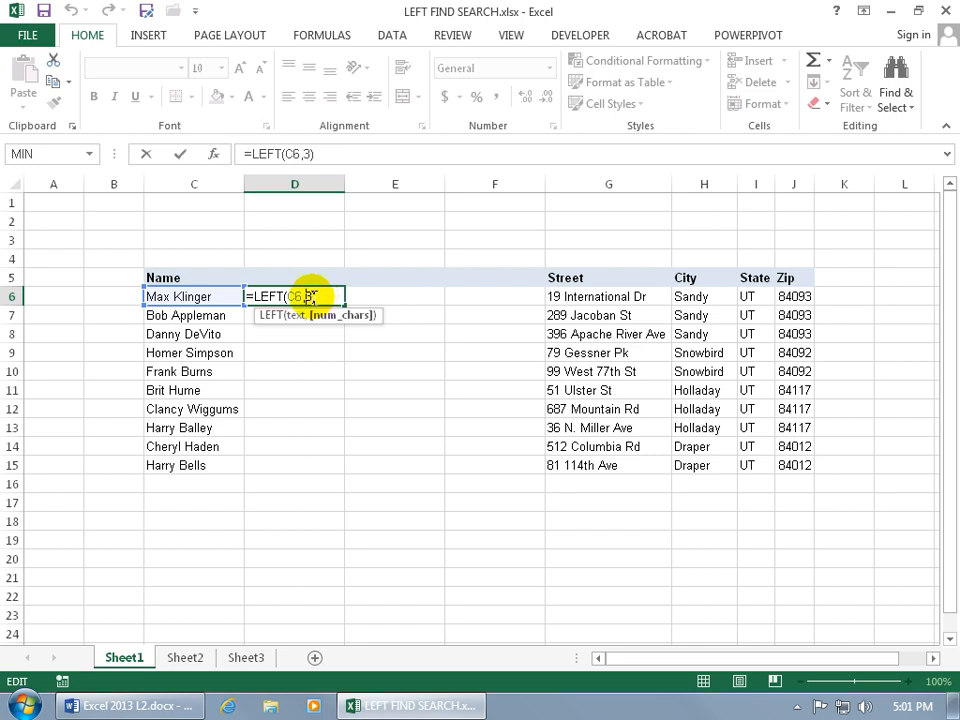
pyautogui.press('BackSpace')
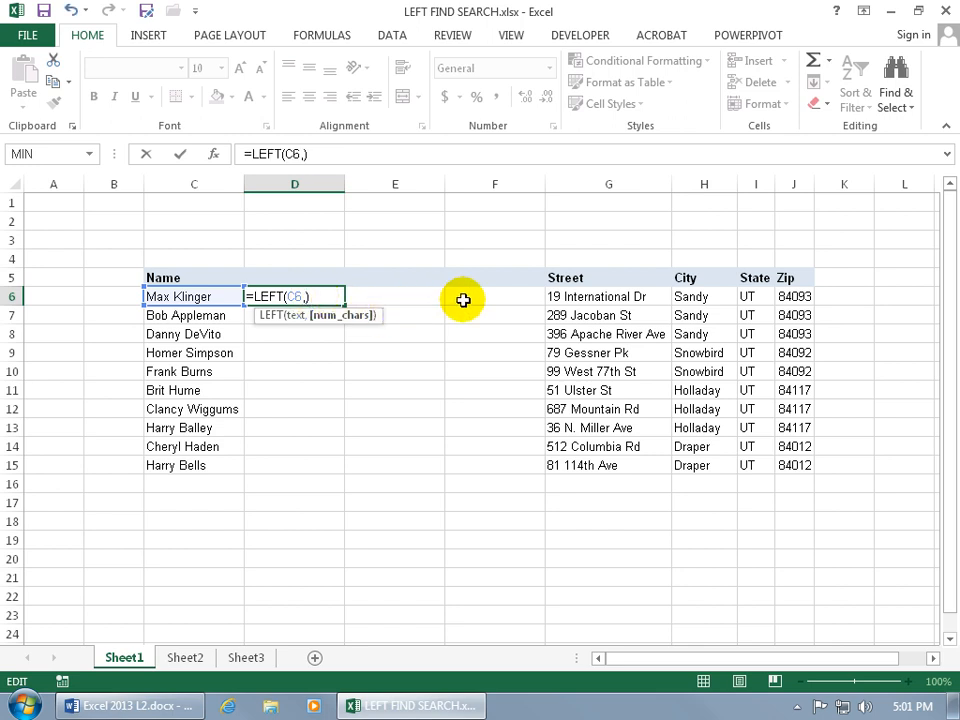
pyautogui.write('fin')
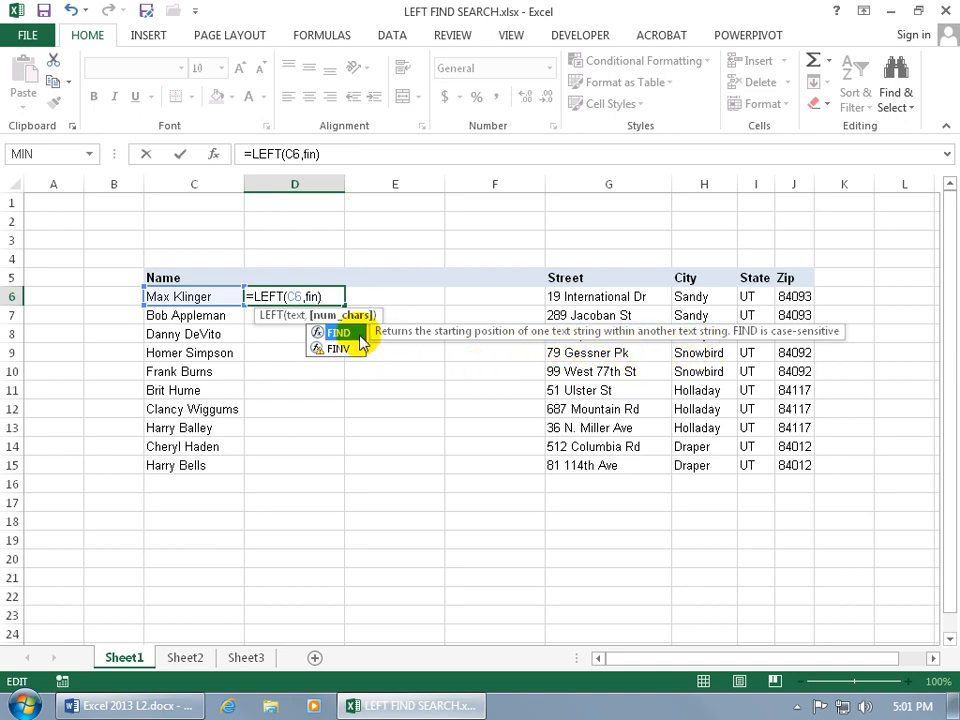
pyautogui.press('Tab')
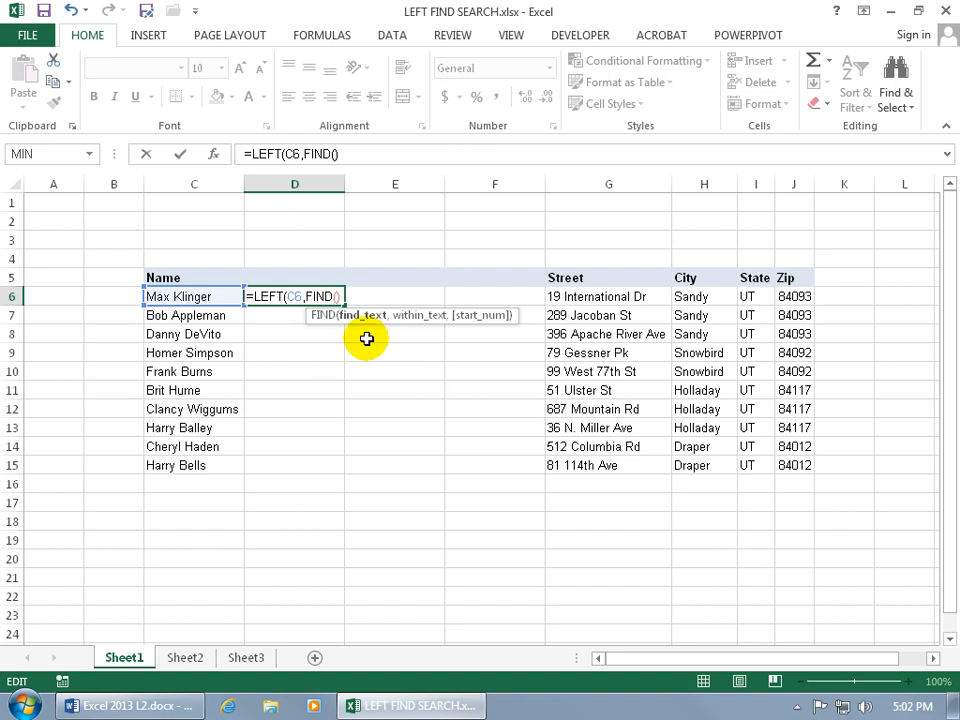
pyautogui.write('" "')
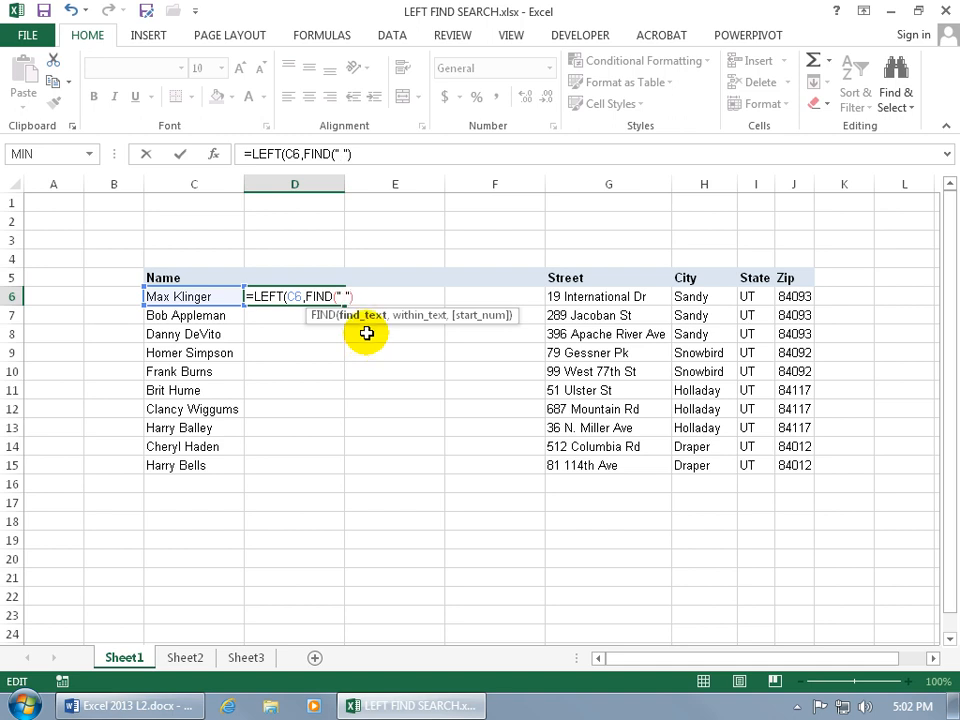
pyautogui.write(',')
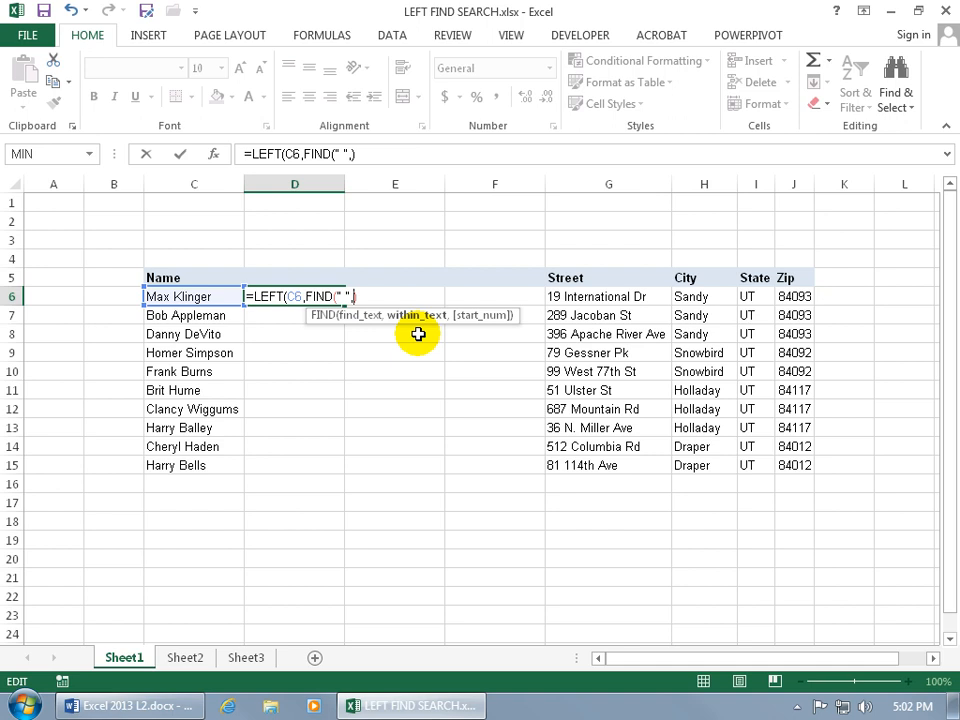
pyautogui.click(216, 297)
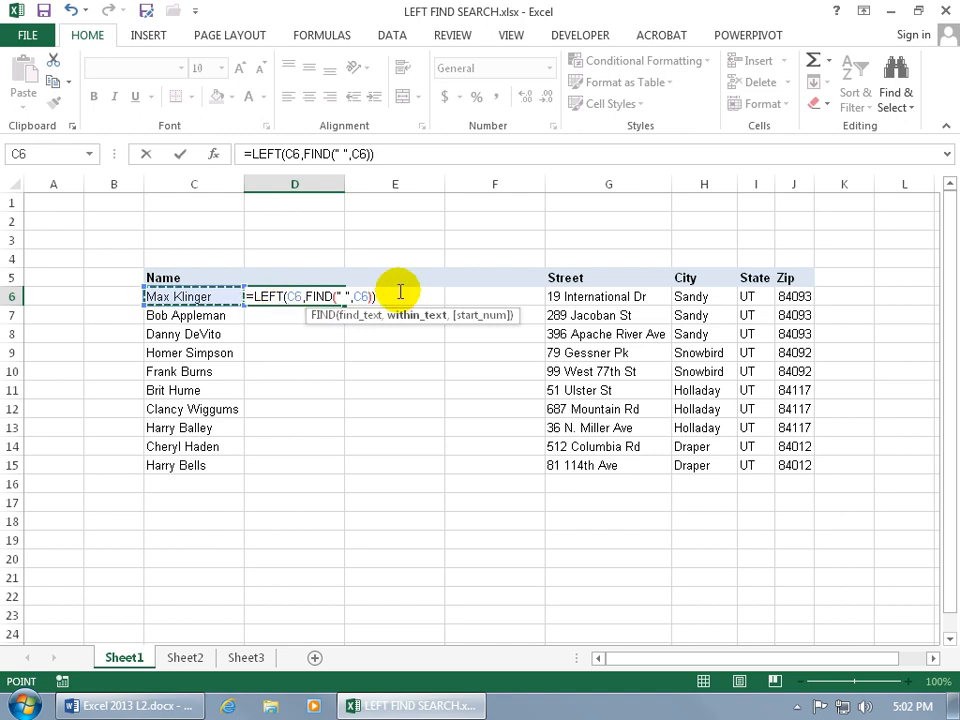
pyautogui.write(')')
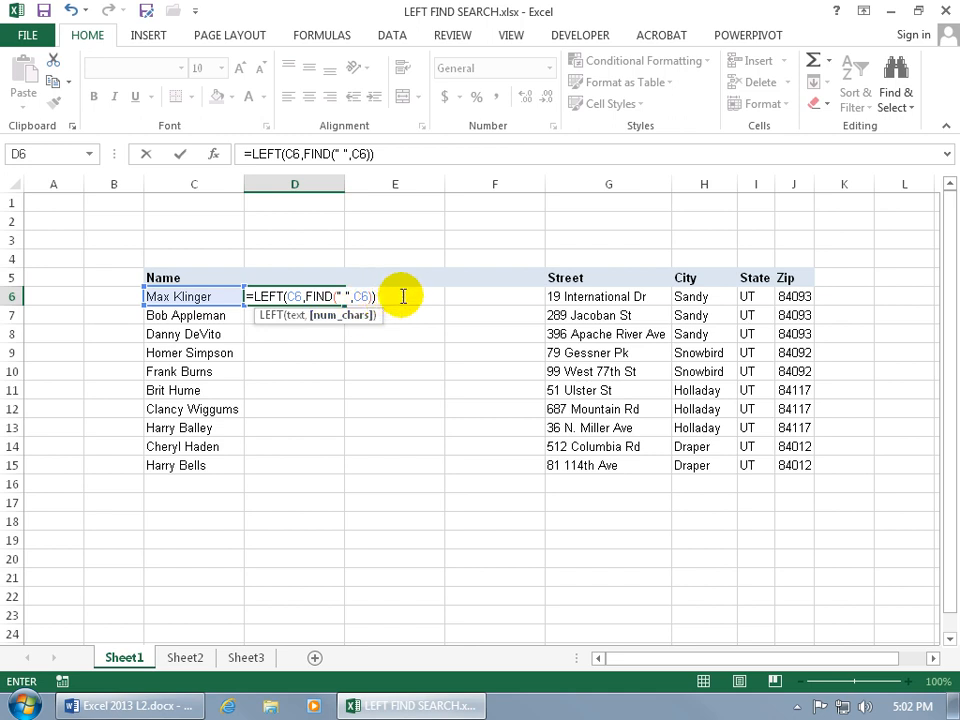
pyautogui.press('Return')
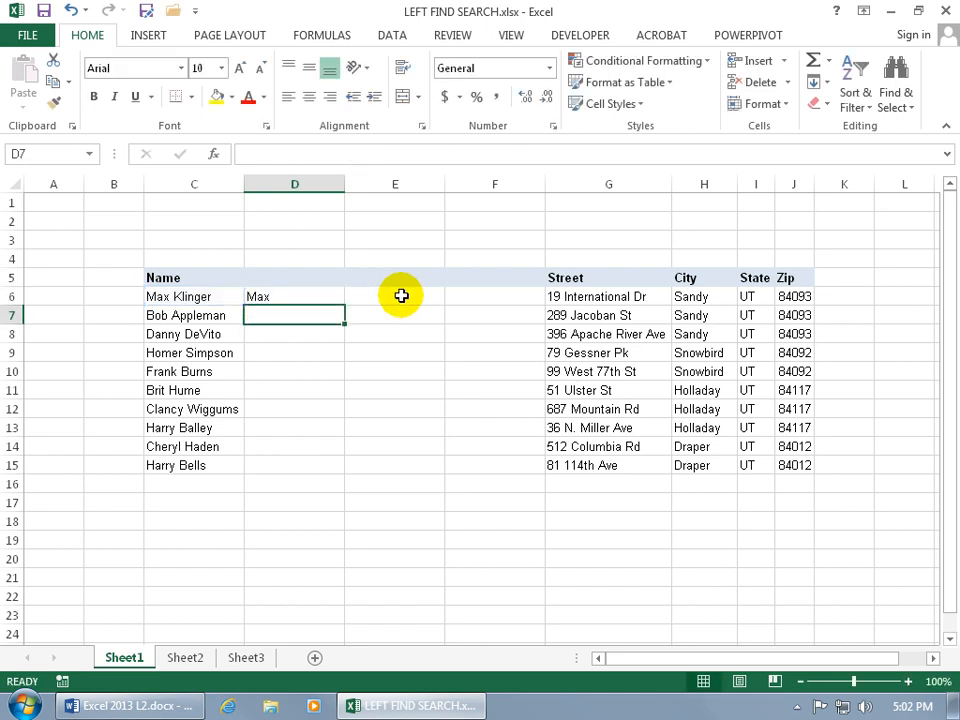
pyautogui.click(327, 297)
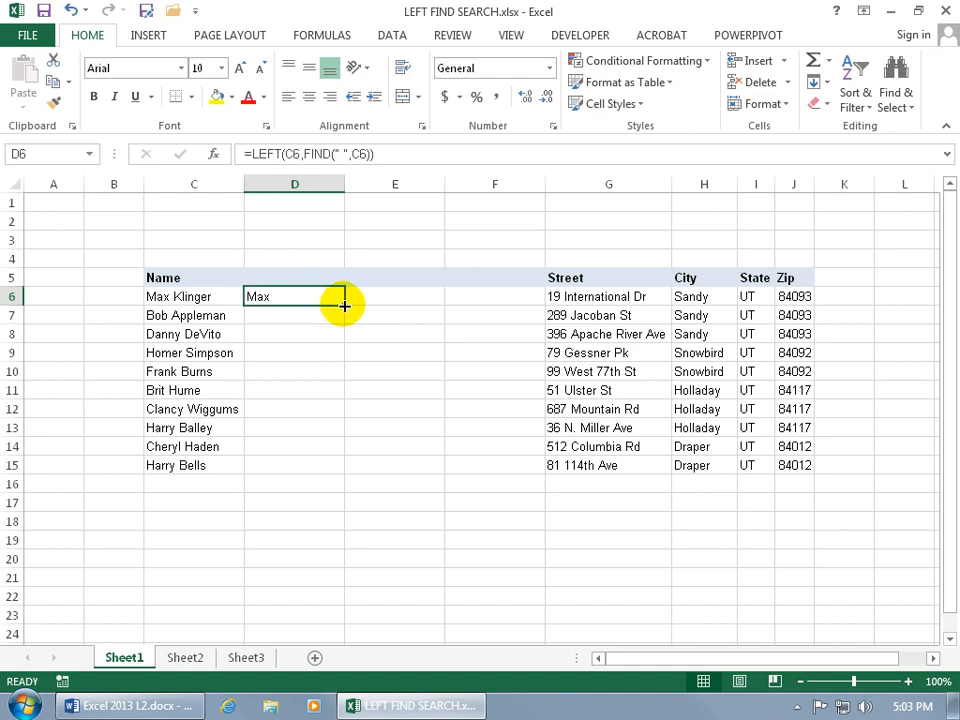
pyautogui.doubleClick(344, 305)
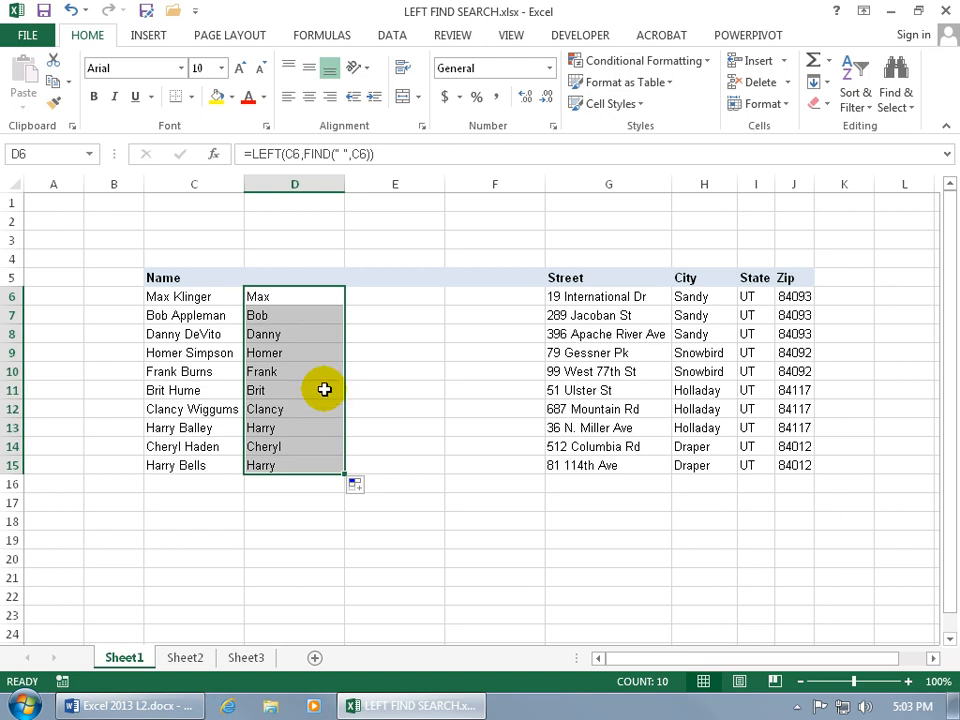
# Step: Try adding a start position of 5 to the FIND function in D6
pyautogui.click(296, 297)
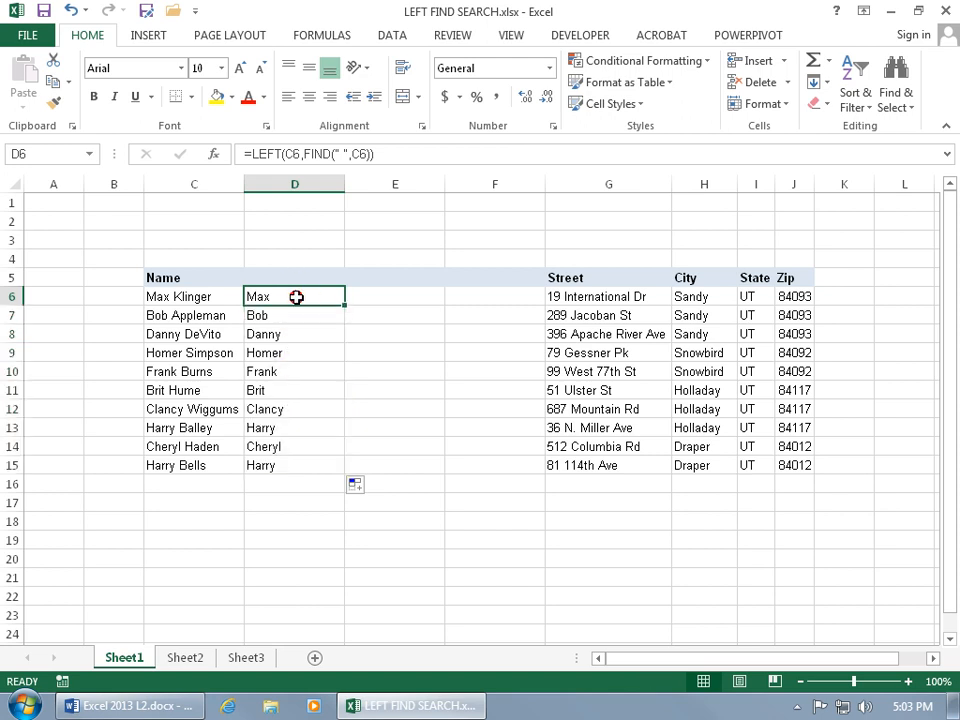
pyautogui.doubleClick(296, 297)
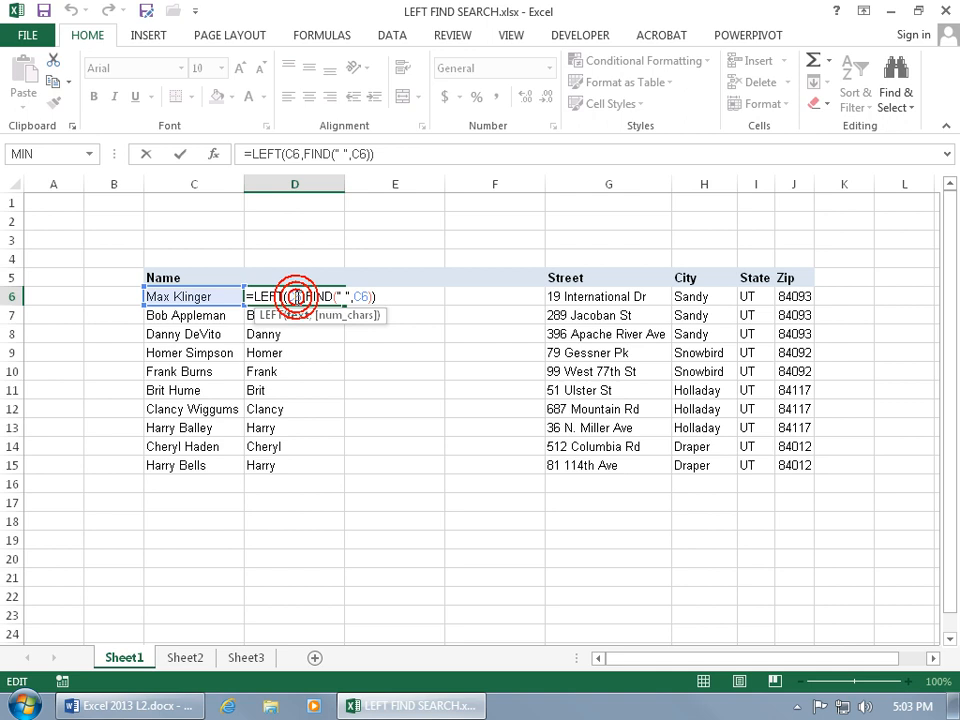
pyautogui.click(366, 297)
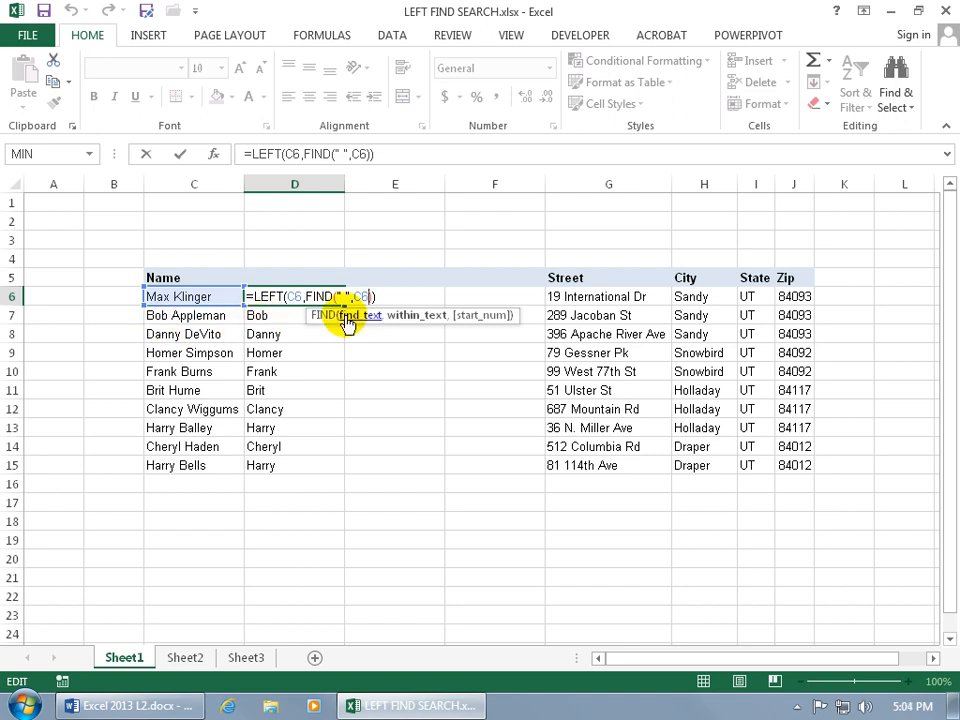
pyautogui.write(',')
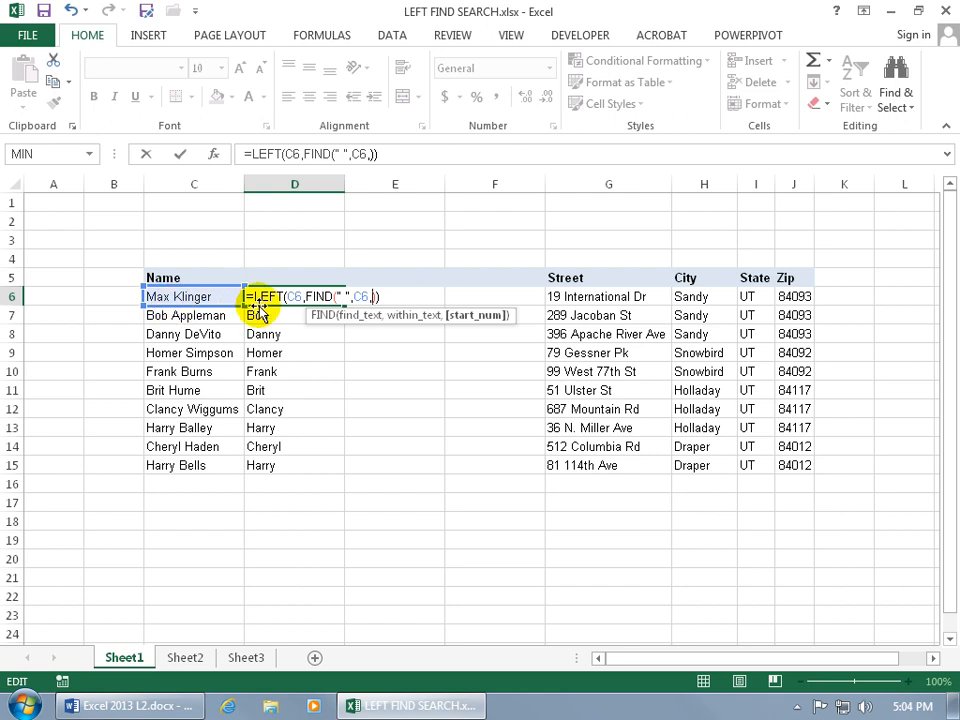
pyautogui.write('5')
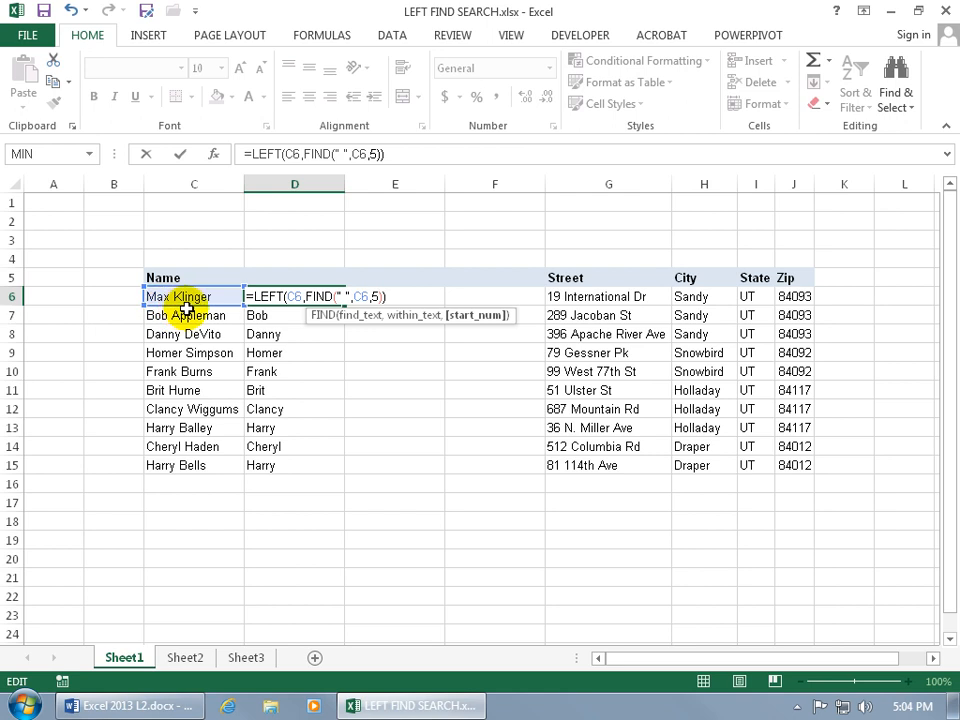
pyautogui.press('Return')
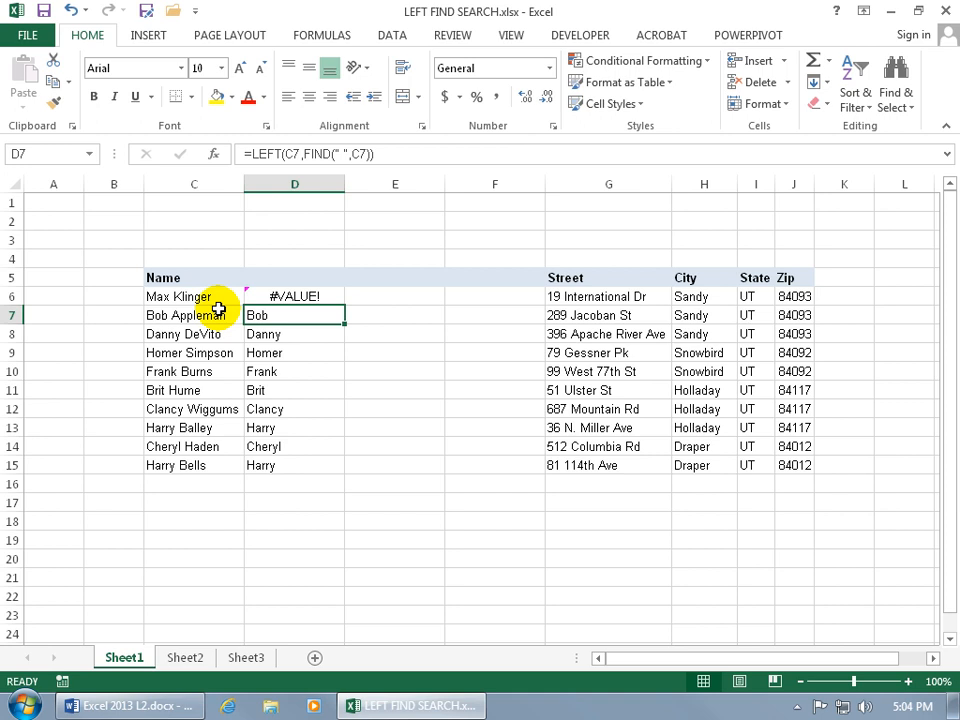
# Step: Remove the start position argument from the FIND function in D6
pyautogui.click(310, 296)
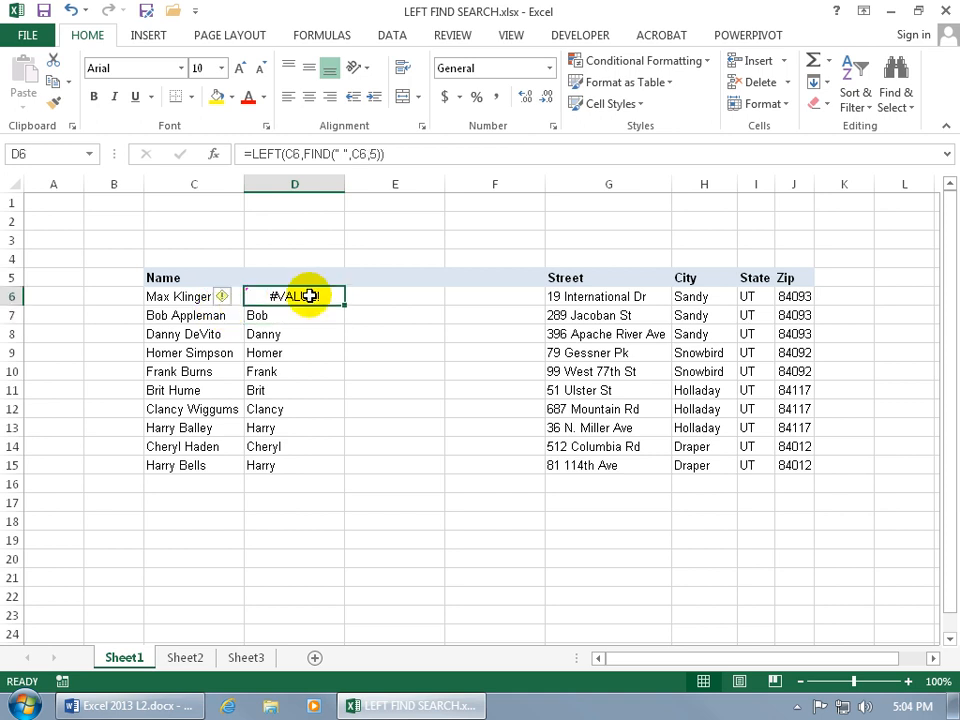
pyautogui.doubleClick(285, 298)
pyautogui.click(372, 296)
pyautogui.press('BackSpace')
pyautogui.press('BackSpace')
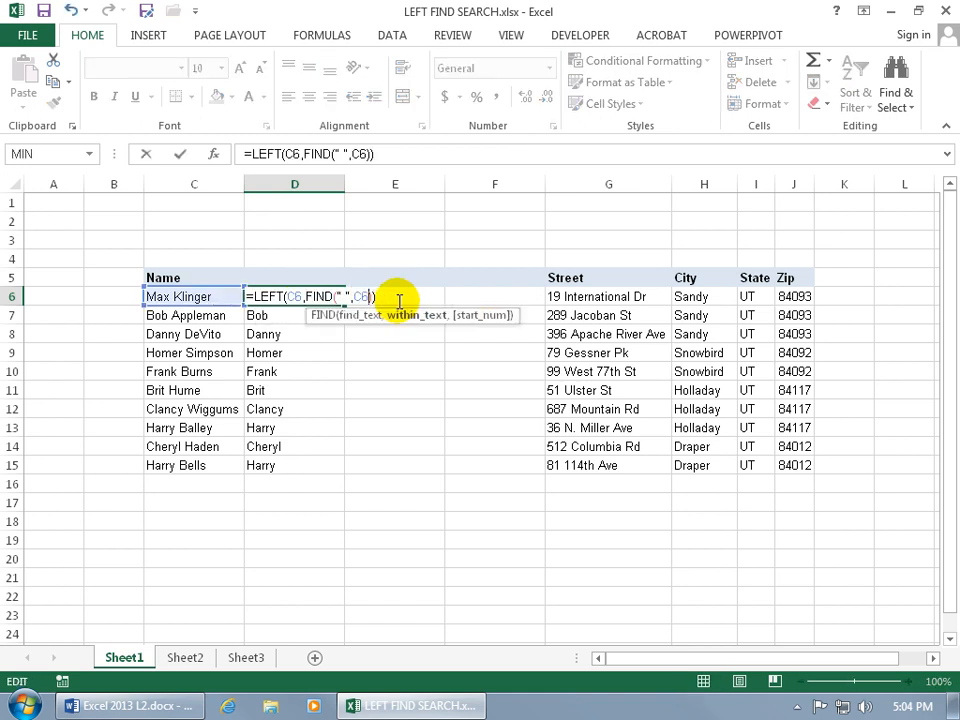
pyautogui.press('Return')
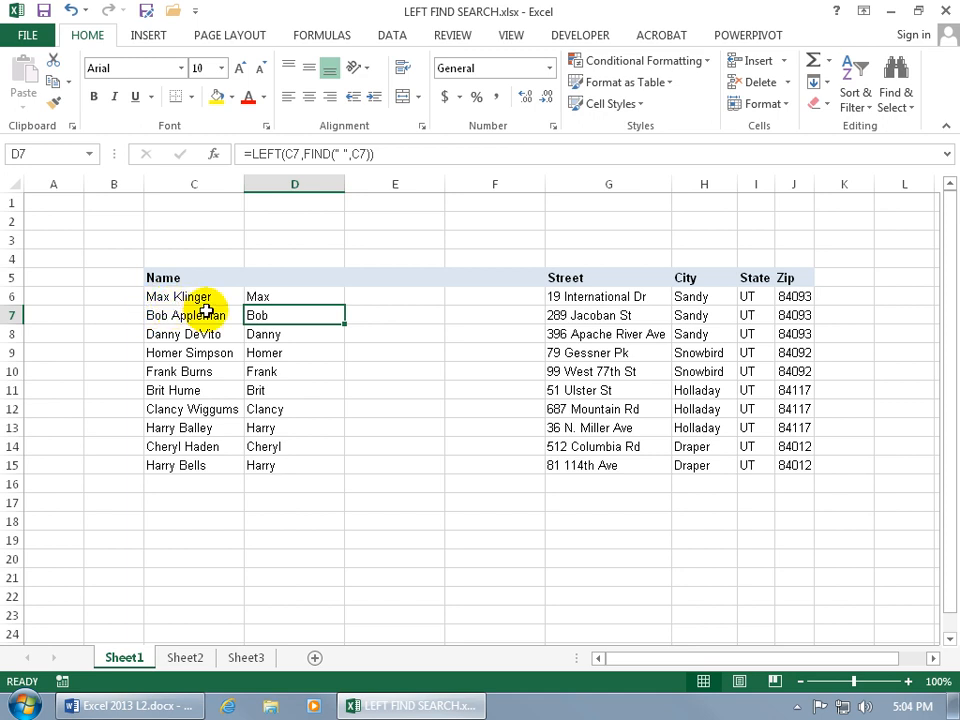
# Step: Copy the first-name formulas in D6:D15 and paste them back in place as values
pyautogui.click(302, 295)
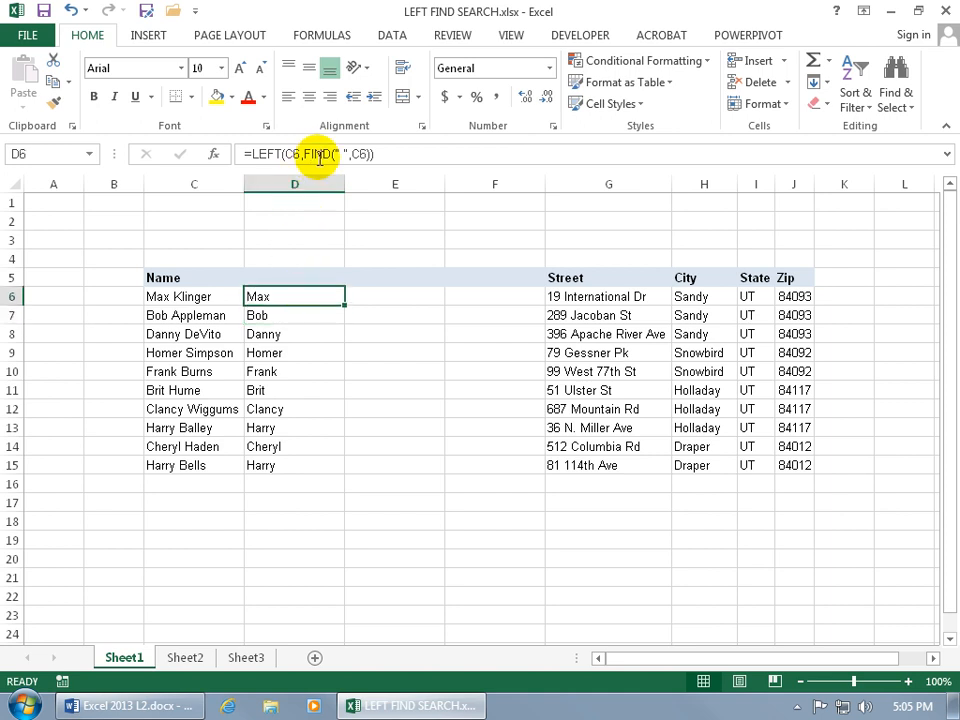
pyautogui.moveTo(310, 294); pyautogui.dragTo(309, 461)
pyautogui.rightClick(296, 388)
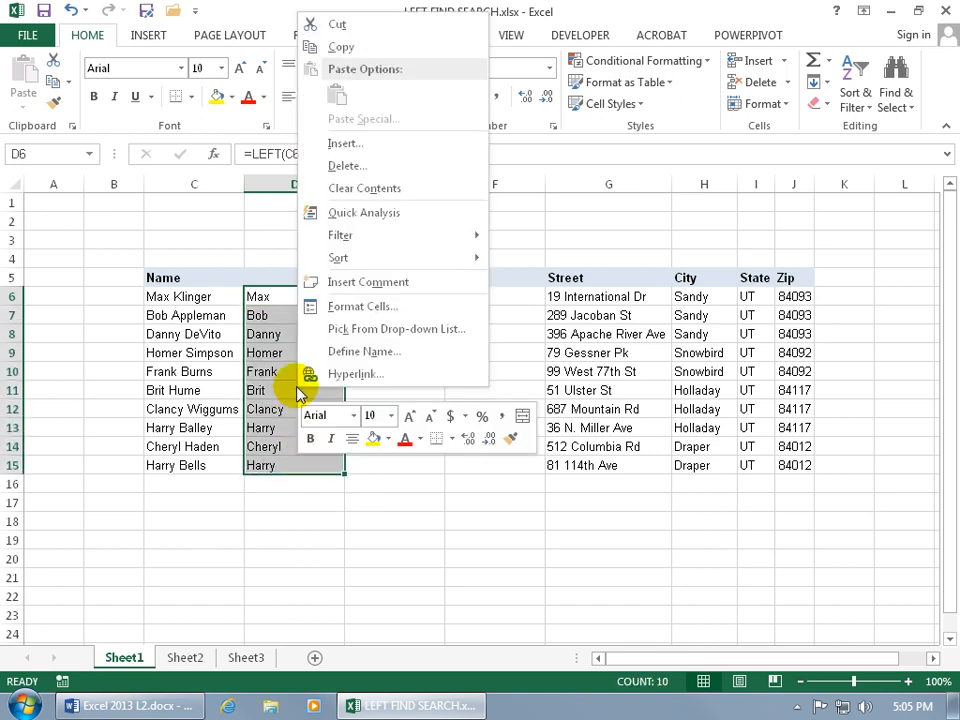
pyautogui.click(345, 47)
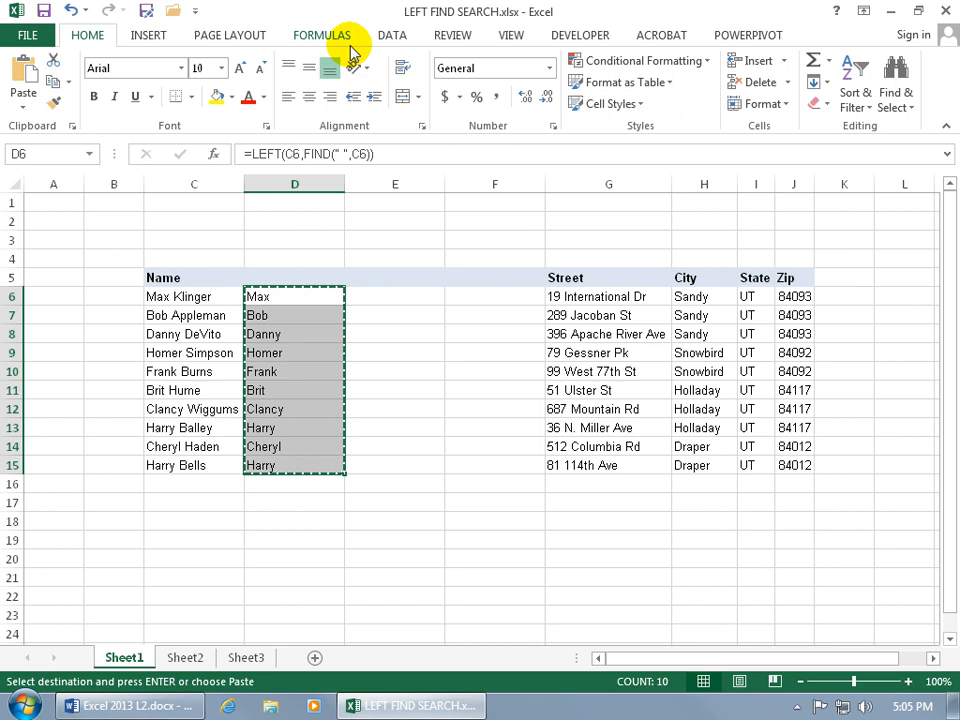
pyautogui.rightClick(308, 320)
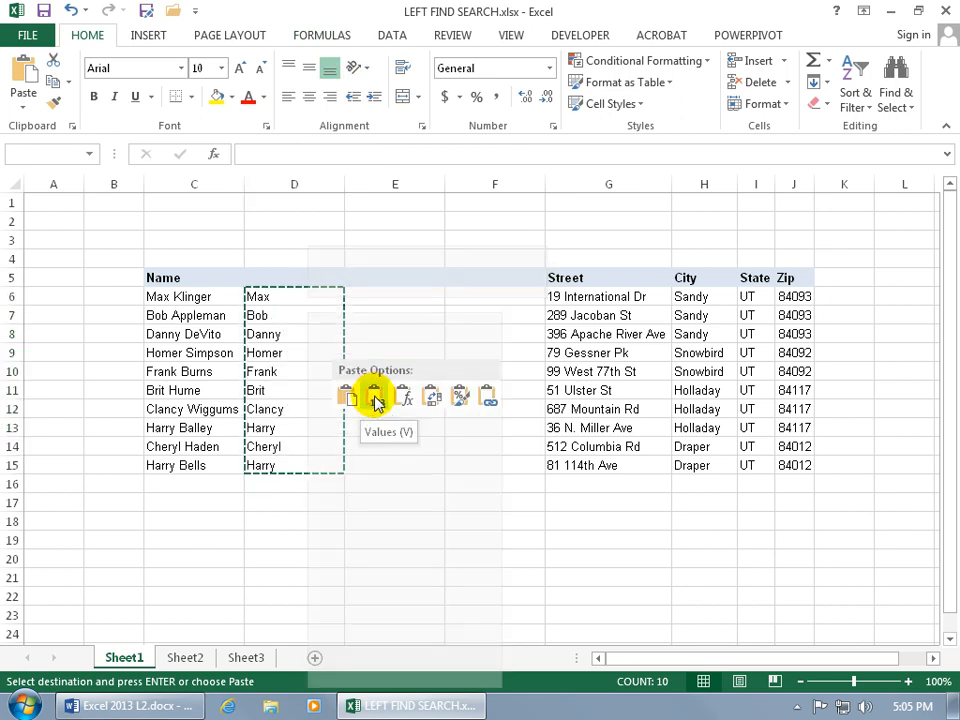
pyautogui.click(374, 398)
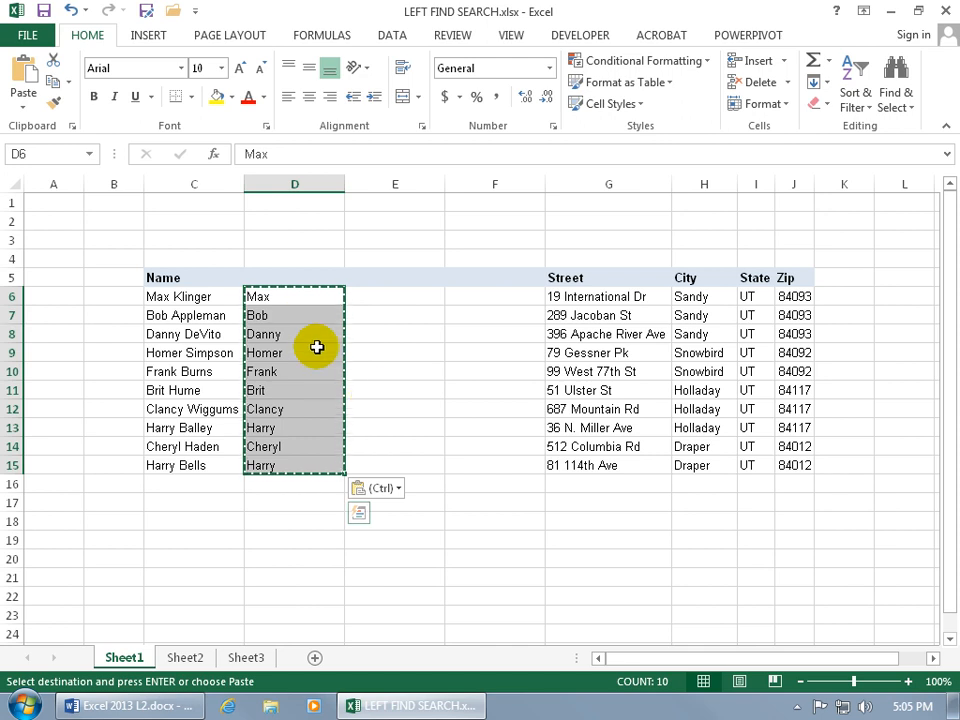
# Step: Check D8 for a trailing space after the first name, and undo the values paste
pyautogui.click(300, 299)
pyautogui.click(306, 335)
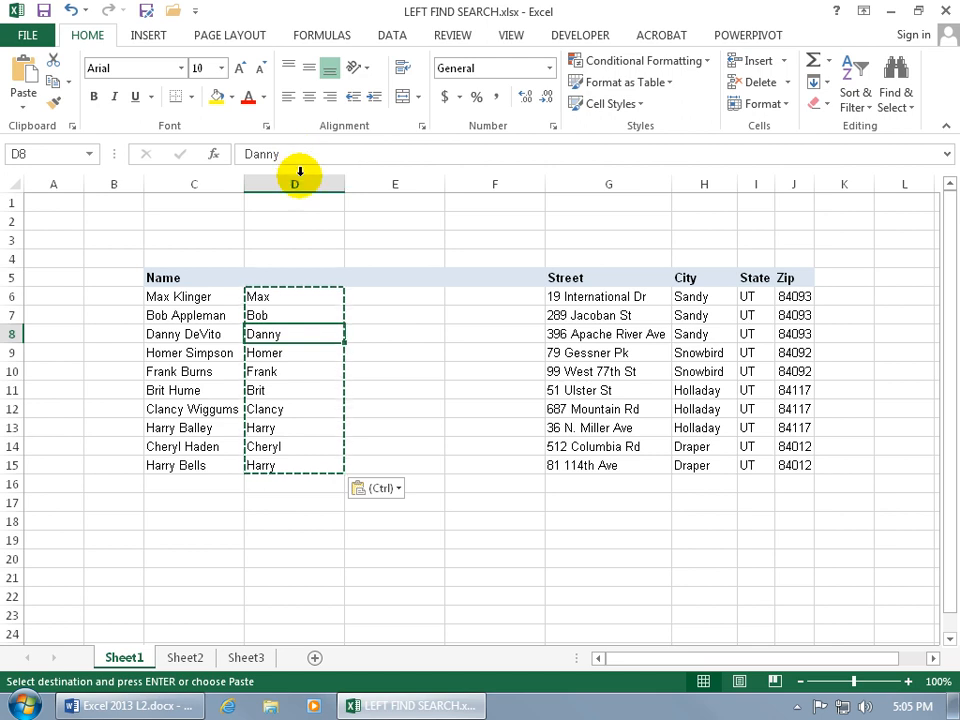
pyautogui.doubleClick(304, 334)
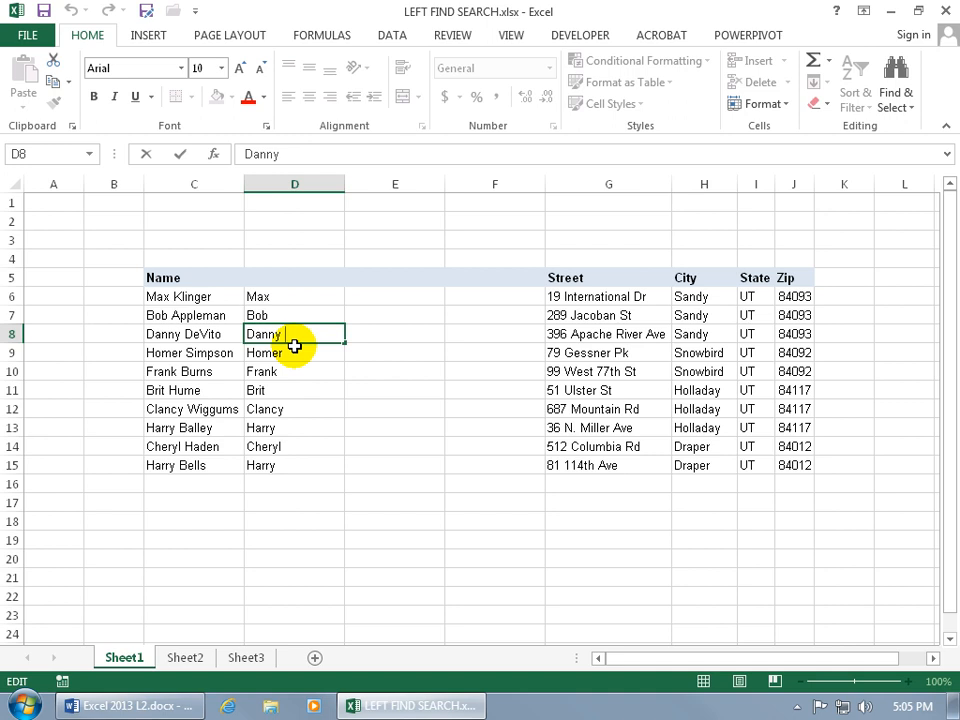
pyautogui.press('Escape')
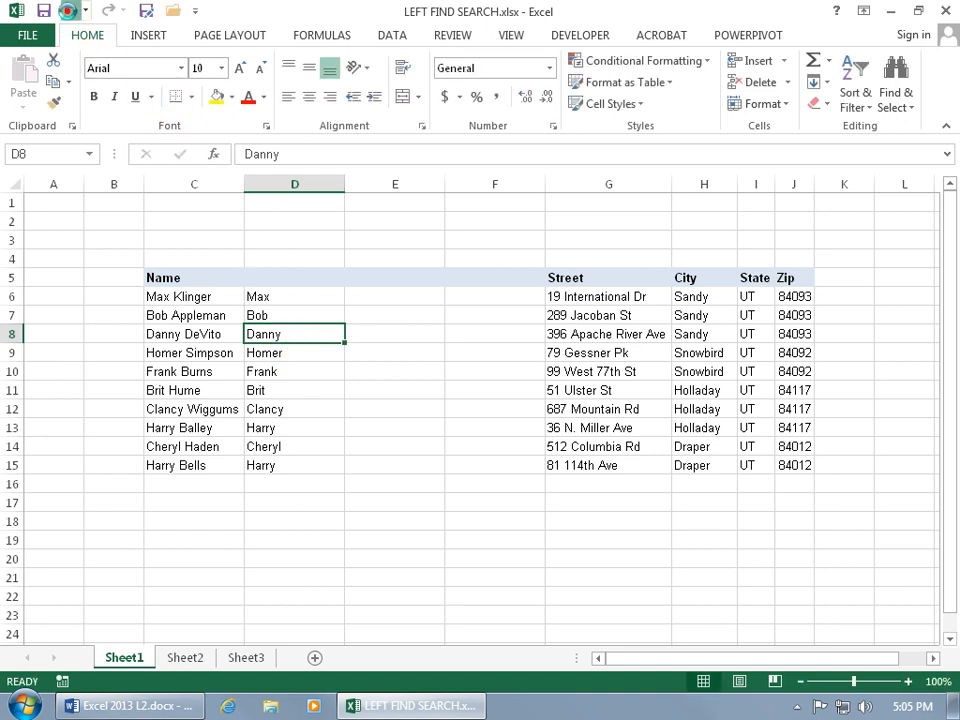
pyautogui.click(70, 11)
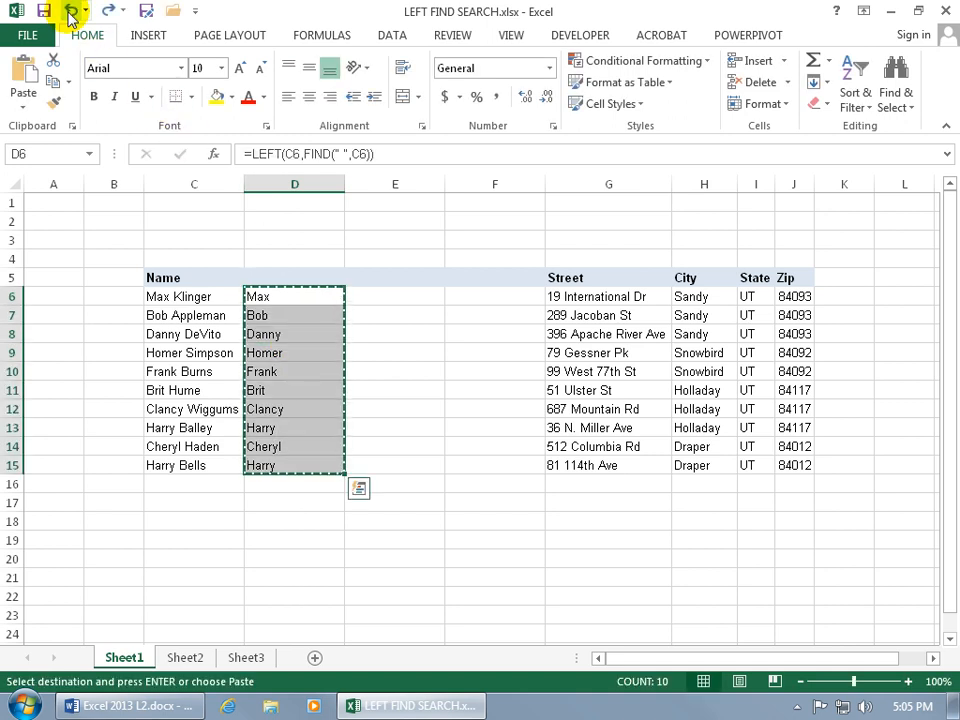
# Step: Subtract 1 from the FIND result in D6's formula, and fill the formula down through D15
pyautogui.doubleClick(321, 295)
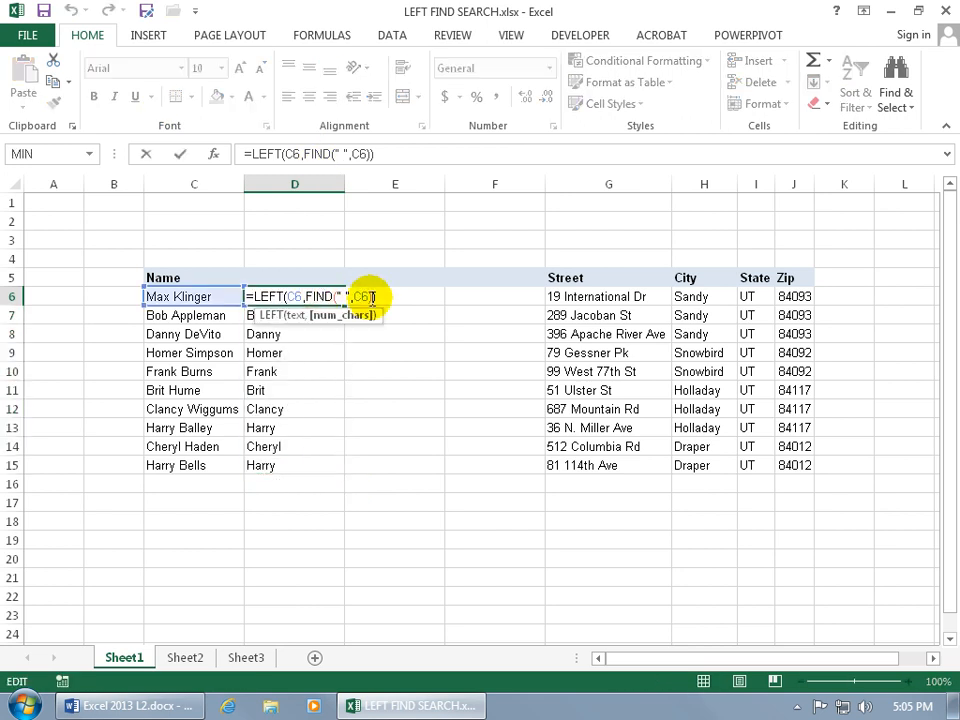
pyautogui.click(371, 296)
pyautogui.write('-1')
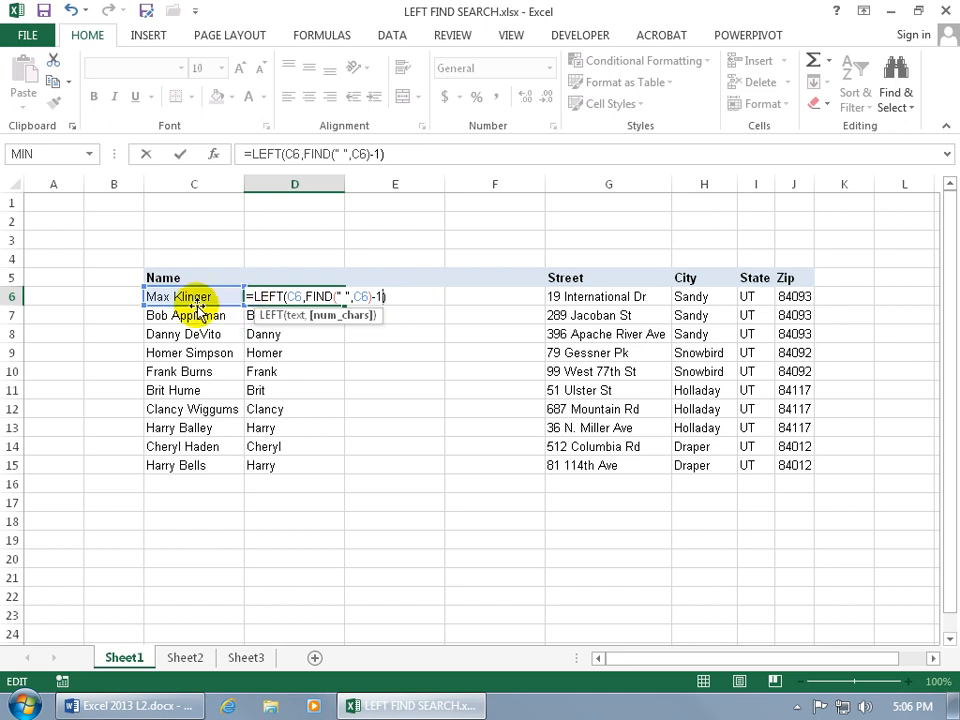
pyautogui.press('Return')
pyautogui.click(326, 294)
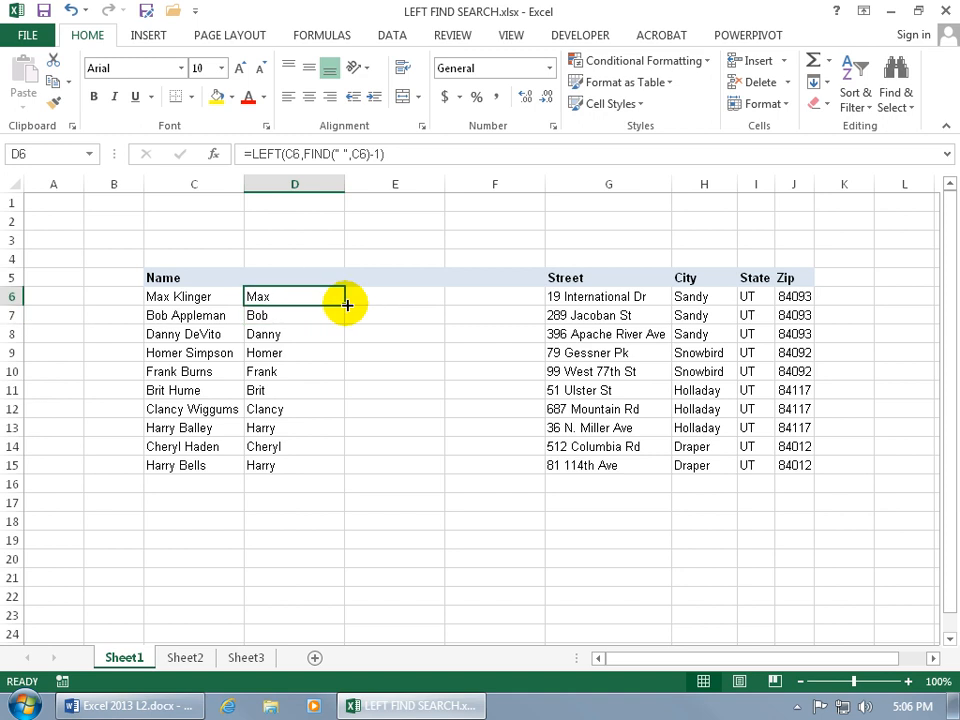
pyautogui.doubleClick(346, 303)
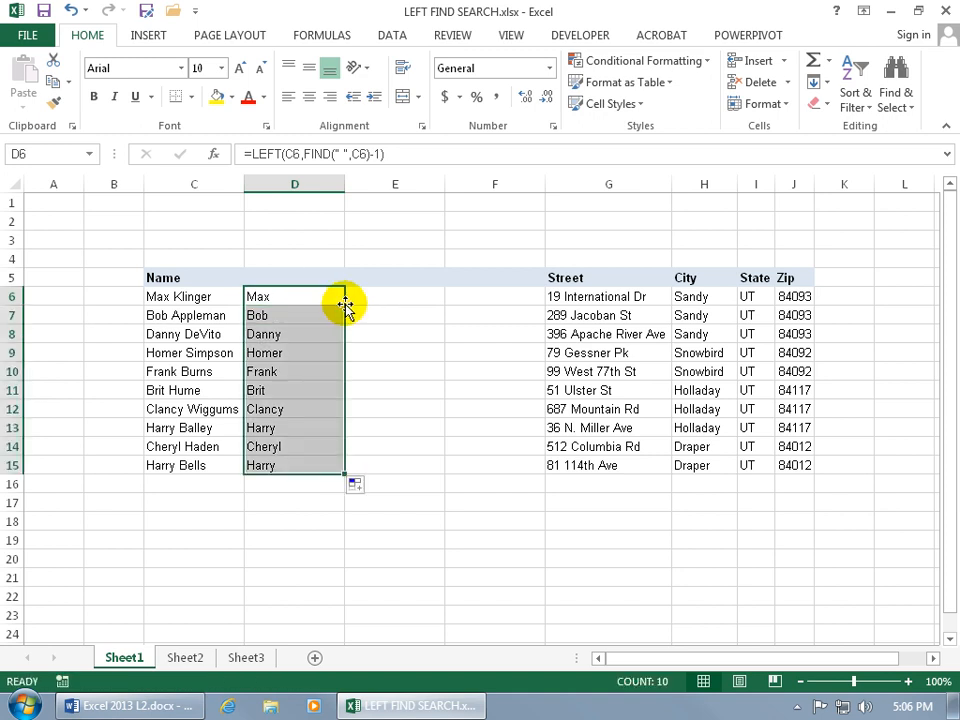
# Step: Convert the corrected formulas in D6:D15 to static values in place
pyautogui.rightClick(308, 327)
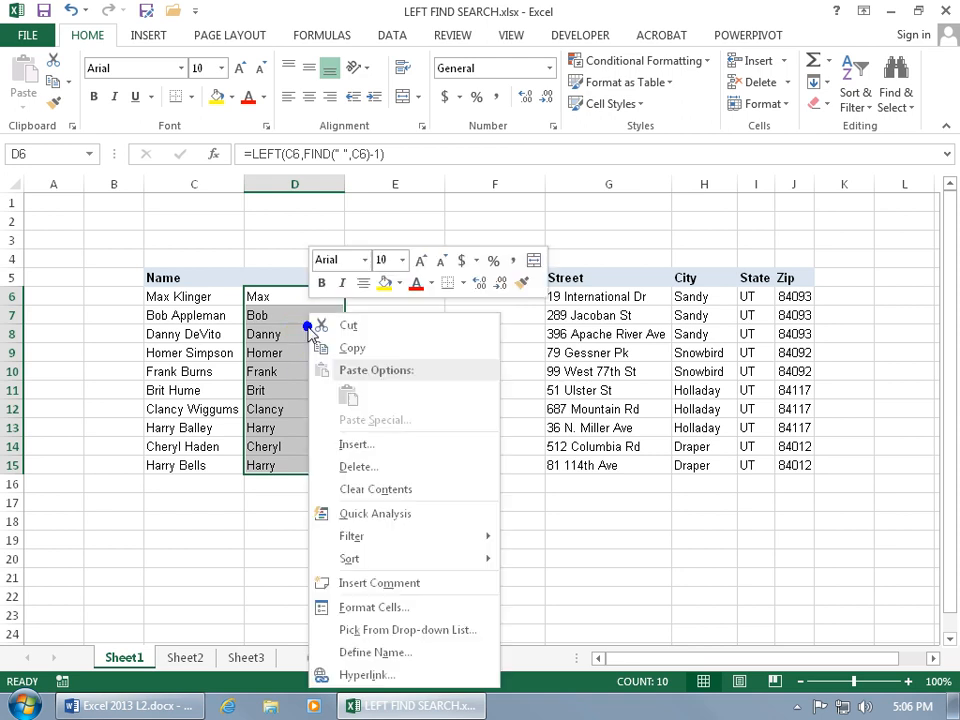
pyautogui.click(321, 347)
pyautogui.rightClick(297, 344)
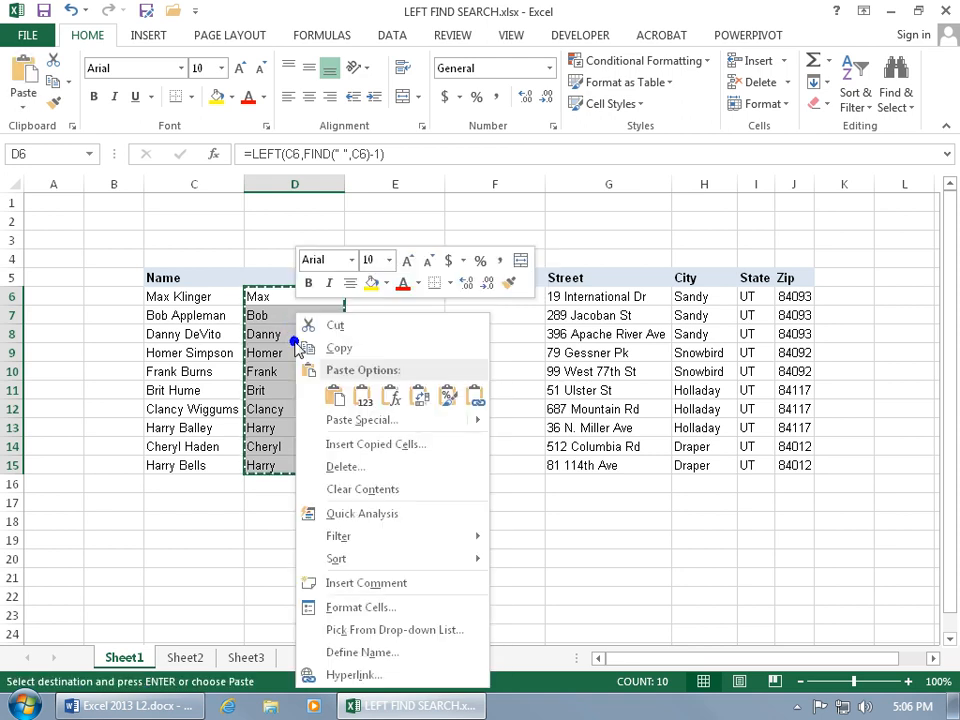
pyautogui.click(363, 398)
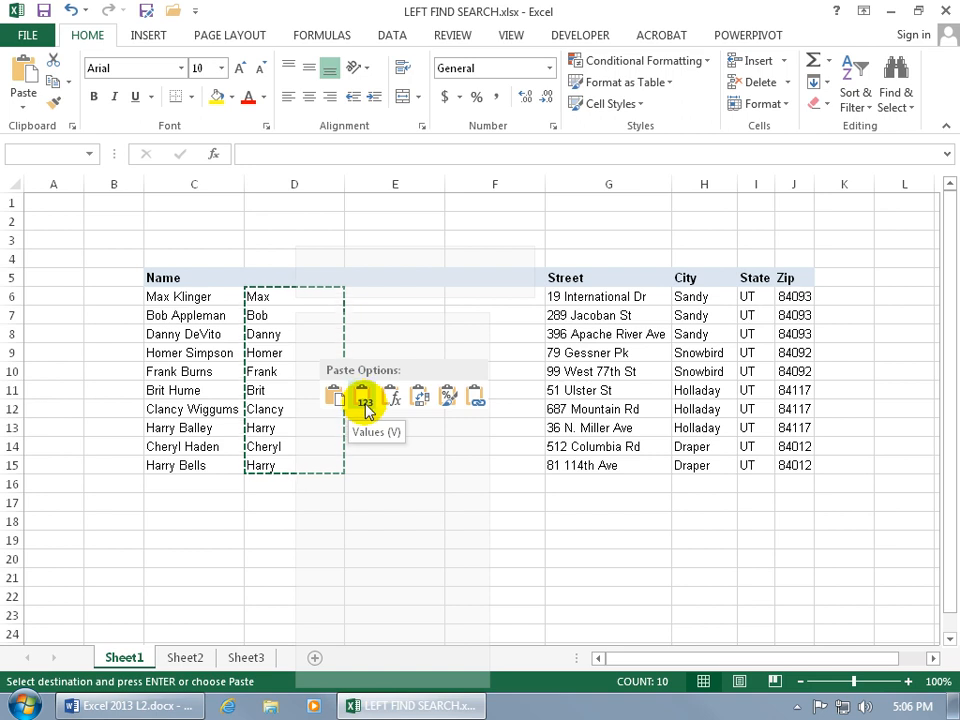
# Step: Check D6 for a trailing space, and undo the values paste to restore the formulas in D6:D15
pyautogui.doubleClick(300, 300)
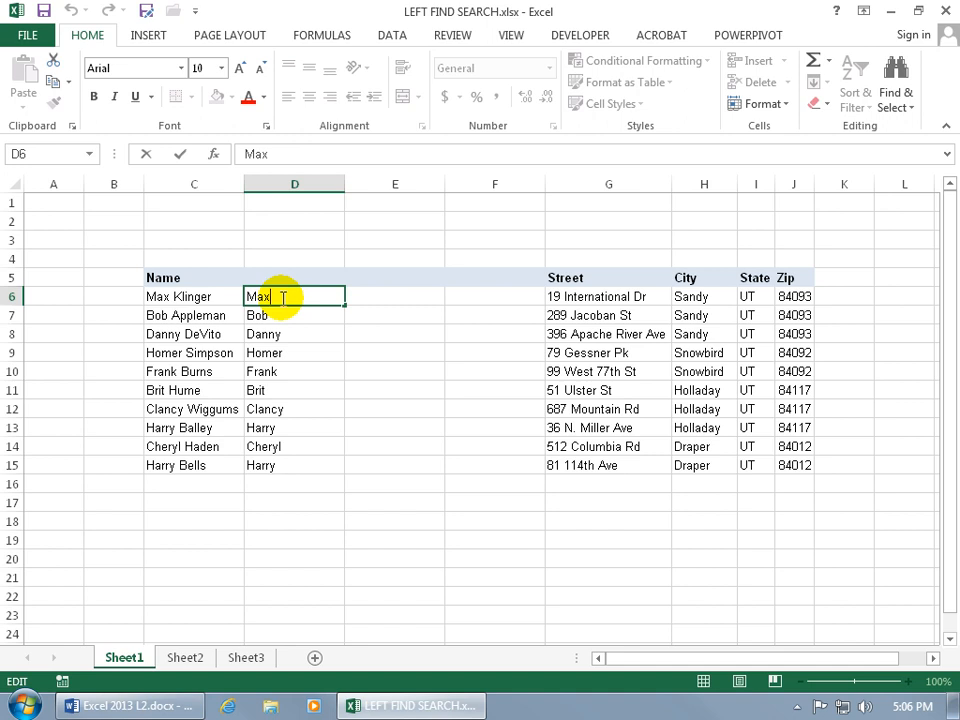
pyautogui.press('Escape')
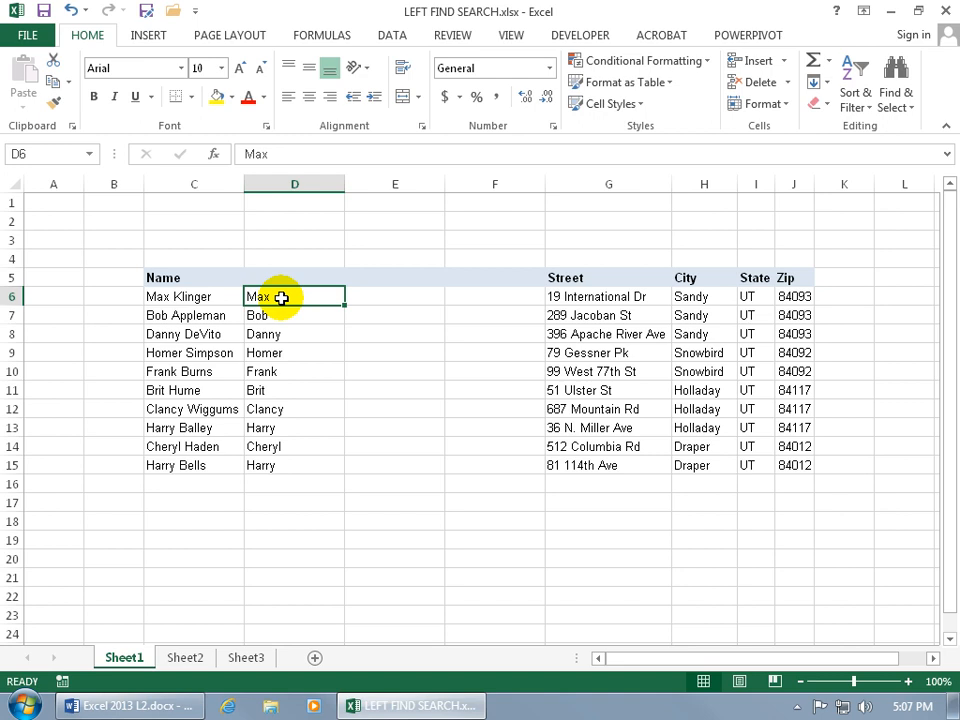
pyautogui.doubleClick(281, 297)
pyautogui.press('Escape')
pyautogui.click(70, 11)
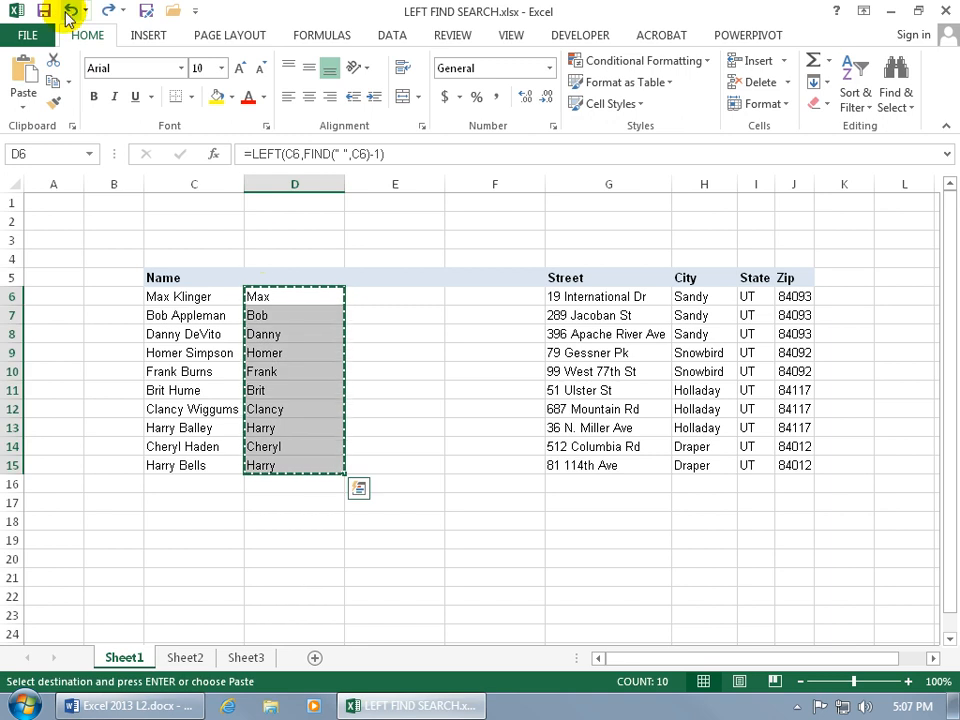
pyautogui.click(316, 296)
pyautogui.press('Escape')
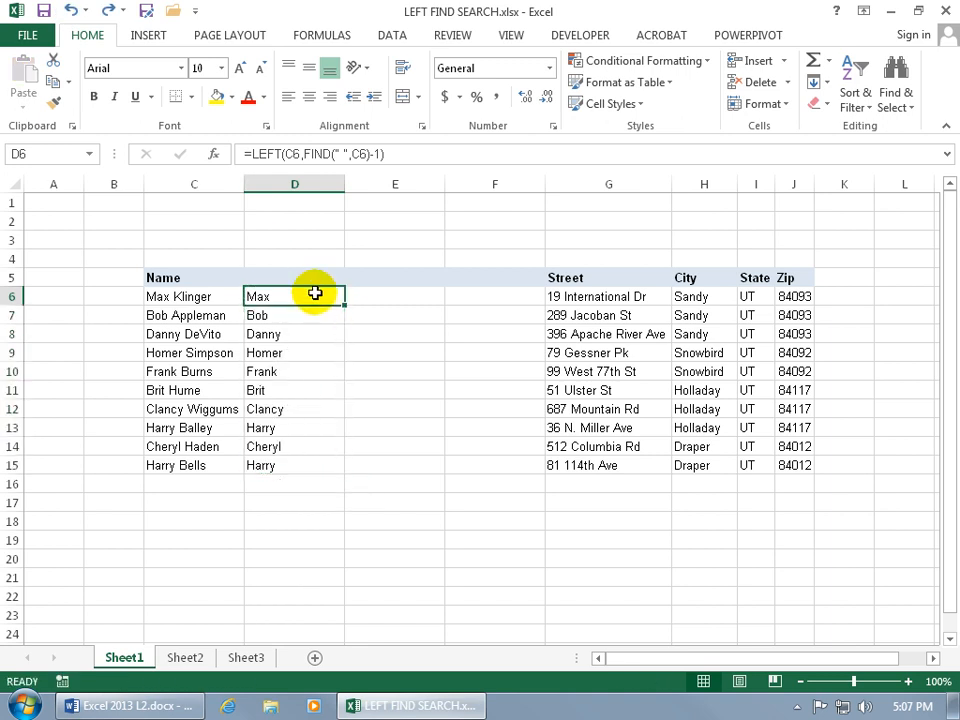
# Step: Replace the FIND part of D6's formula with SEARCH(" ",C6)-1, and fill the formula down through D15
pyautogui.doubleClick(315, 296)
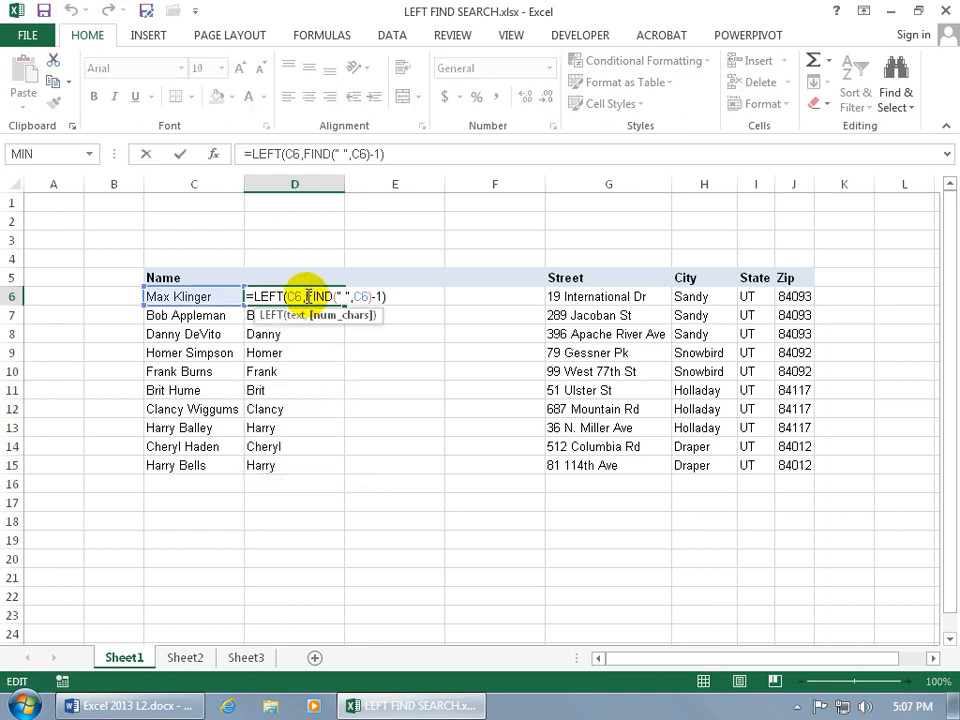
pyautogui.moveTo(322, 296); pyautogui.dragTo(382, 296)
pyautogui.press('Delete')
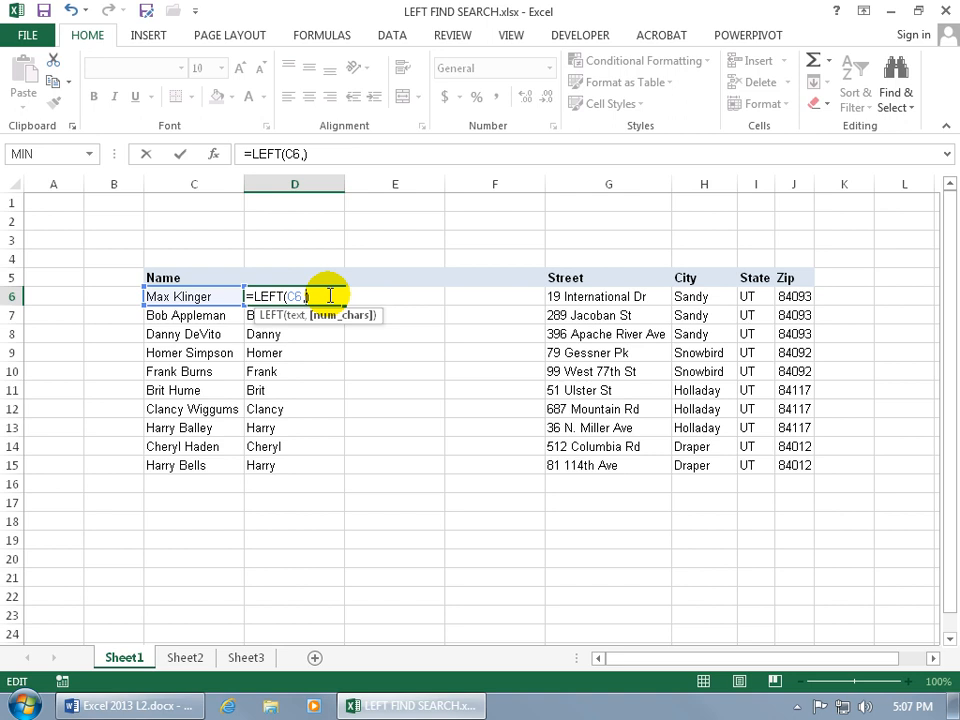
pyautogui.write('sea')
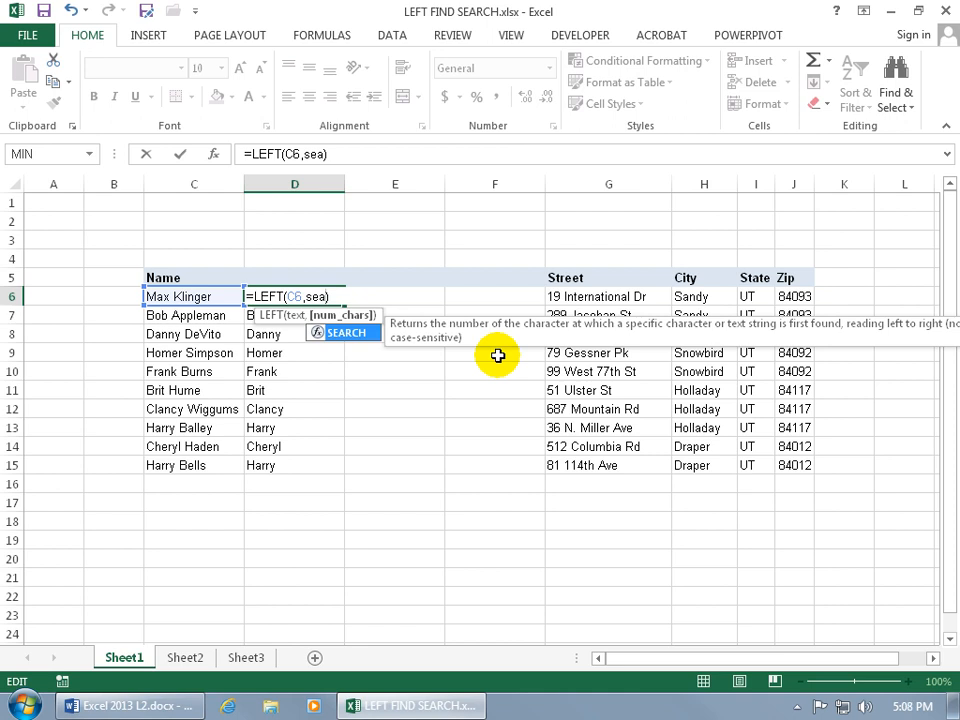
pyautogui.press('Tab')
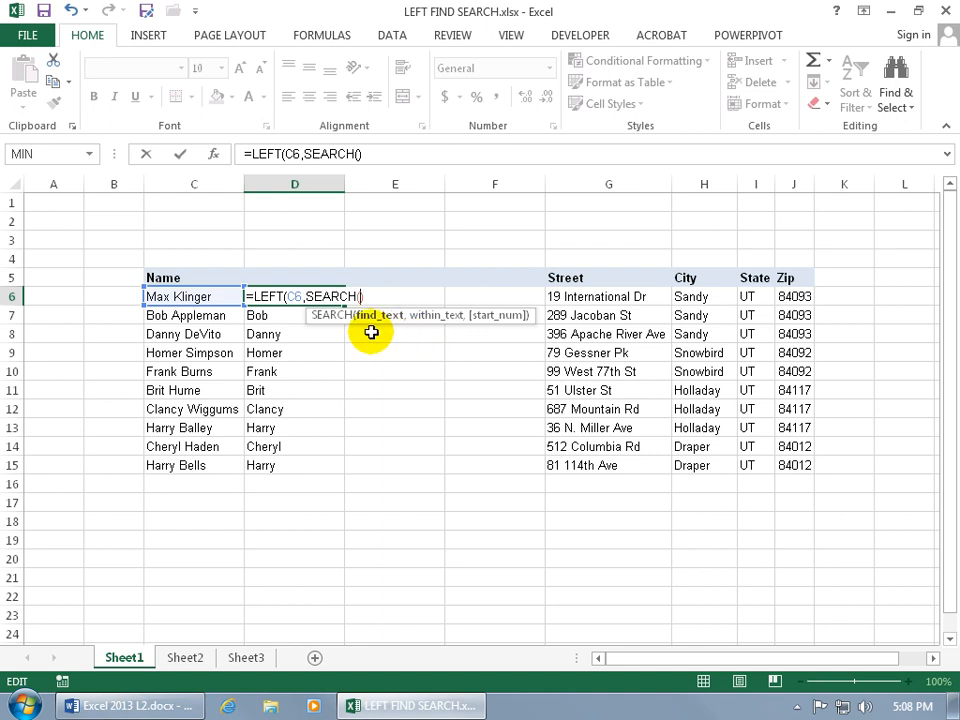
pyautogui.write('" ",')
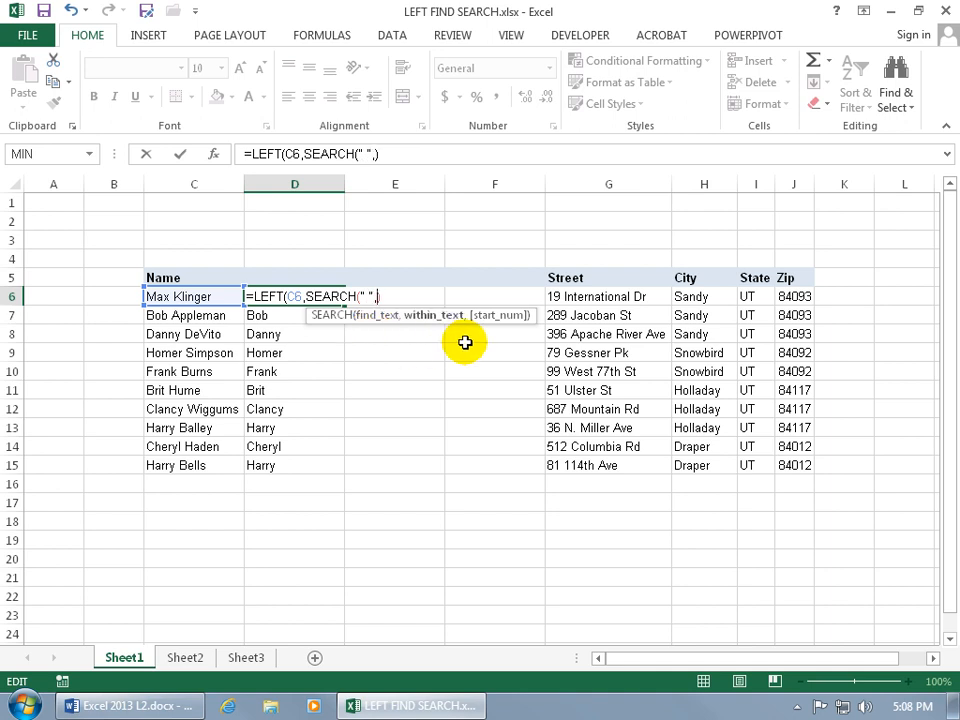
pyautogui.click(210, 296)
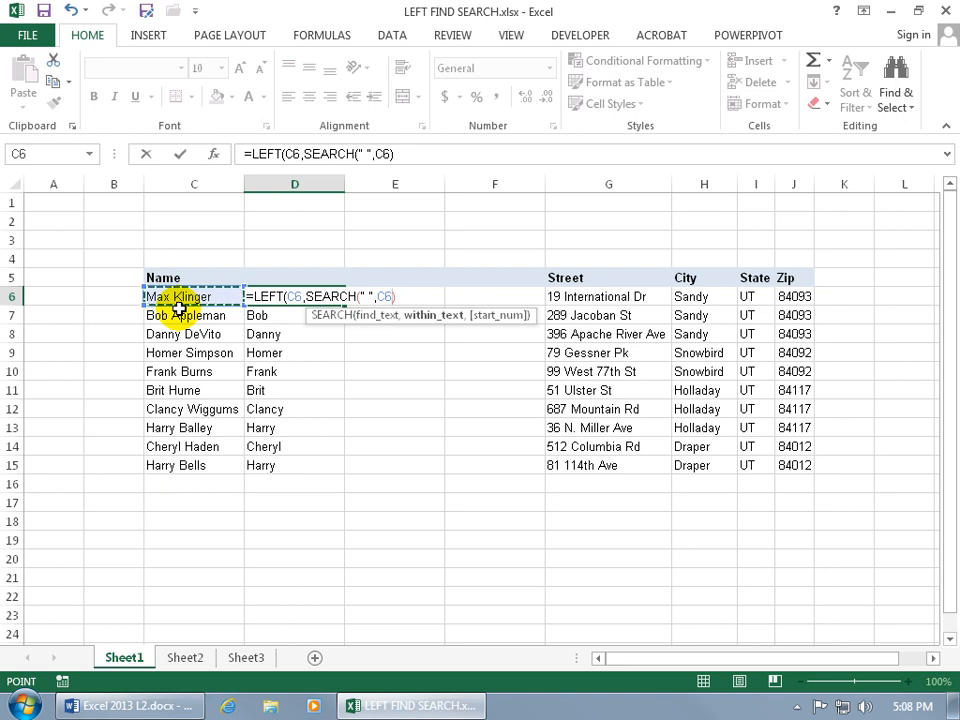
pyautogui.click(400, 298)
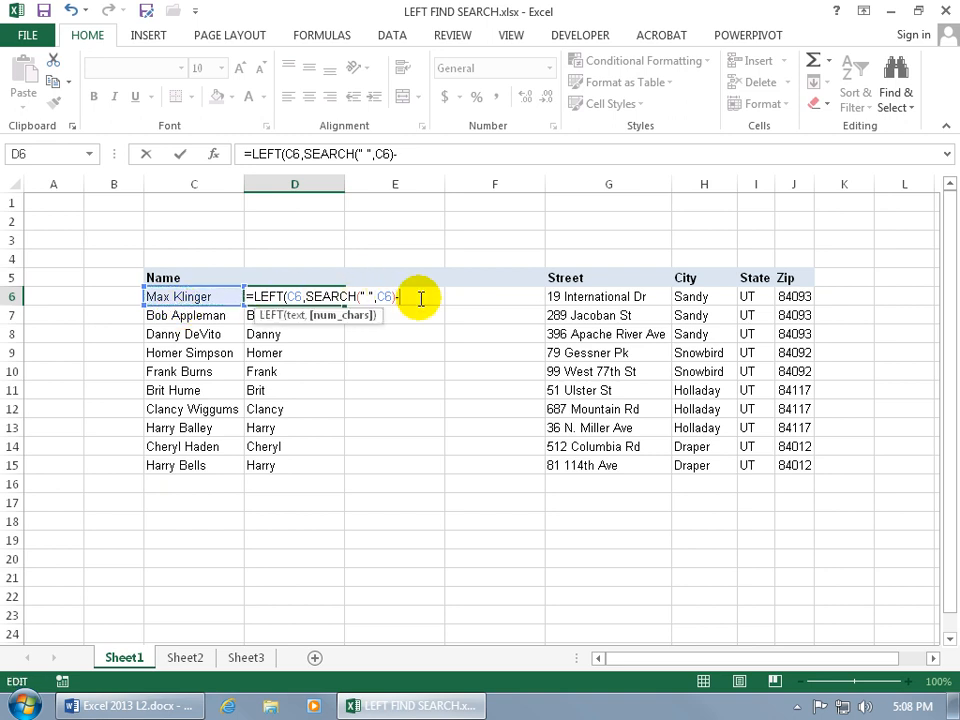
pyautogui.write('1)')
pyautogui.press('Return')
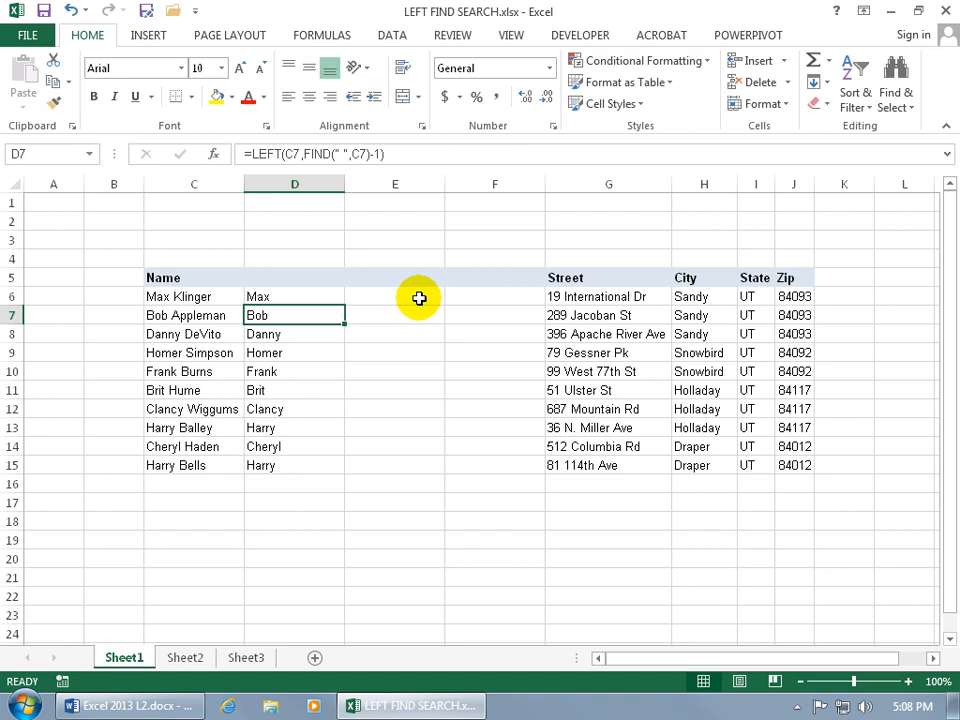
pyautogui.click(304, 298)
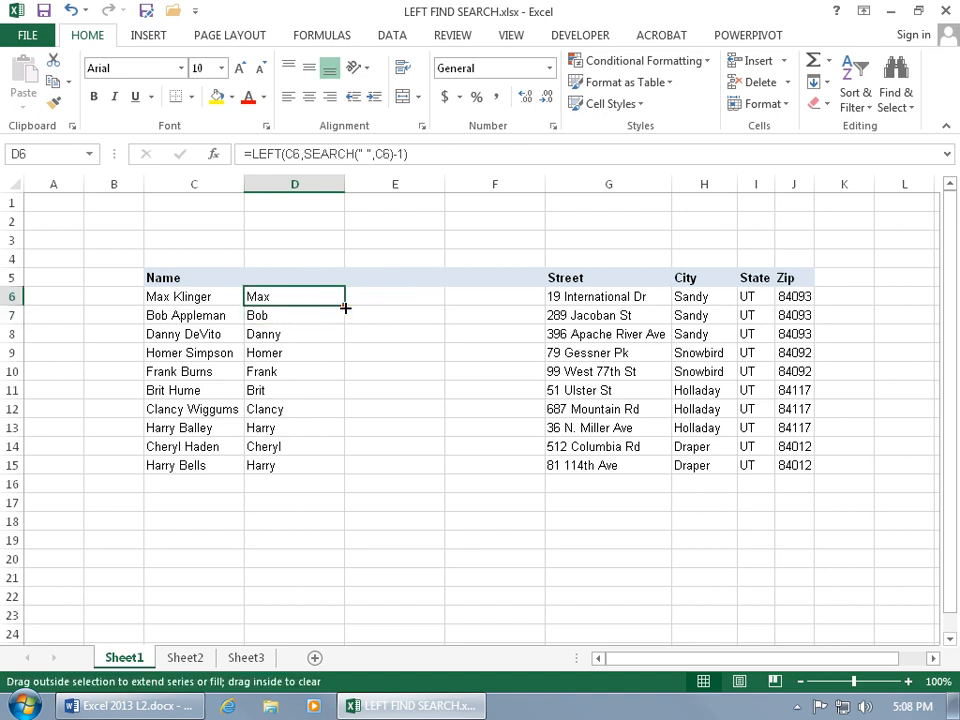
pyautogui.doubleClick(345, 308)
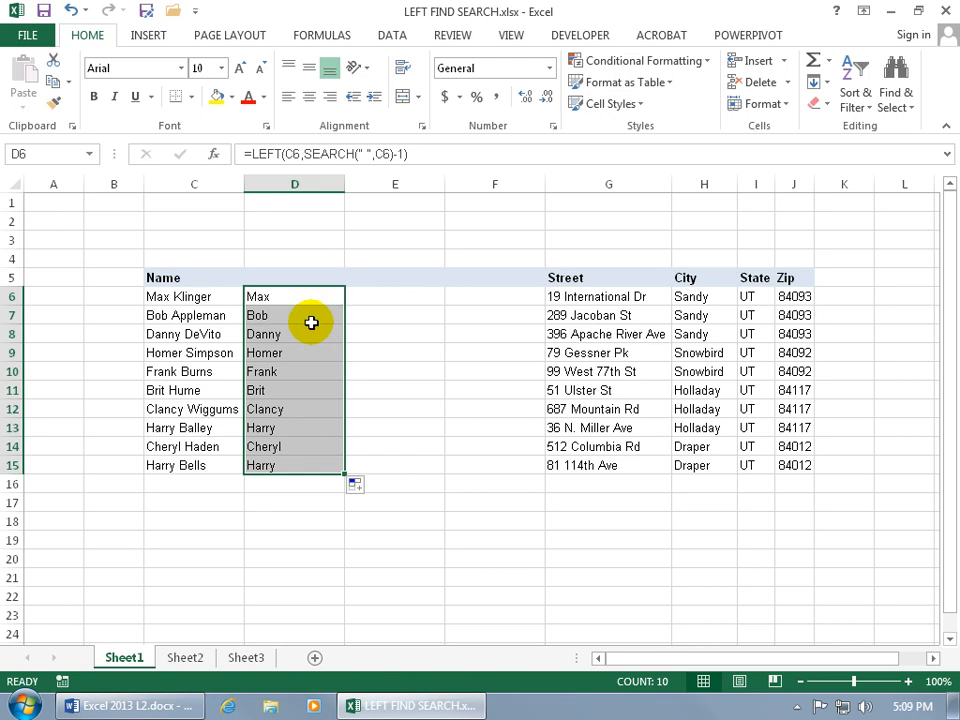
# Step: Convert the SEARCH-based formulas in D6:D15 to static values, and check D8 for a trailing space
pyautogui.rightClick(311, 322)
pyautogui.click(340, 348)
pyautogui.rightClick(294, 354)
pyautogui.click(362, 398)
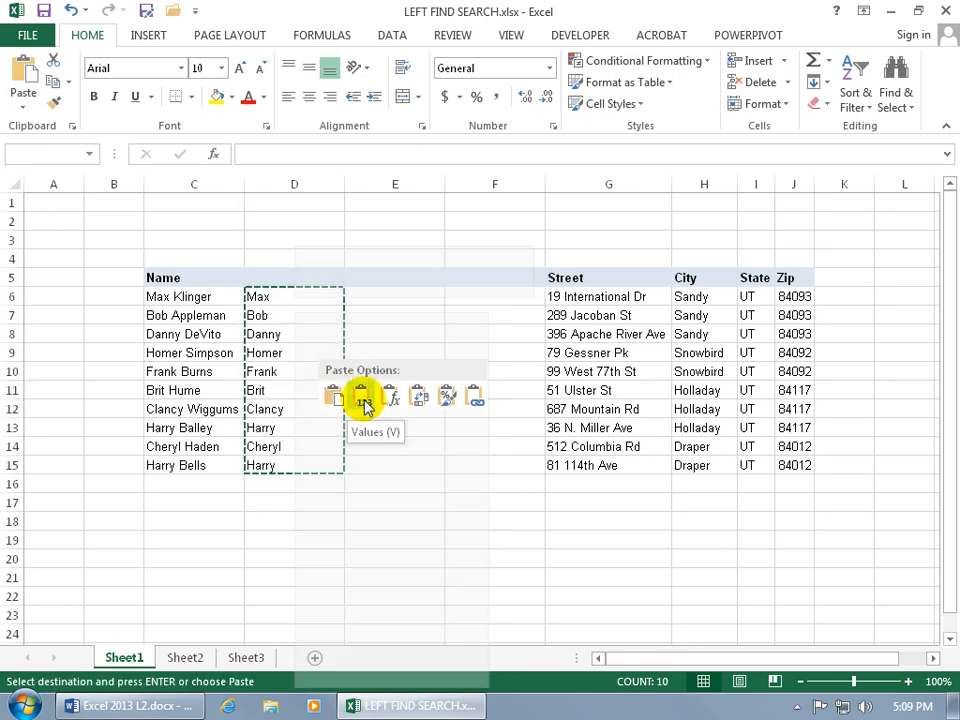
pyautogui.click(311, 332)
pyautogui.doubleClick(311, 332)
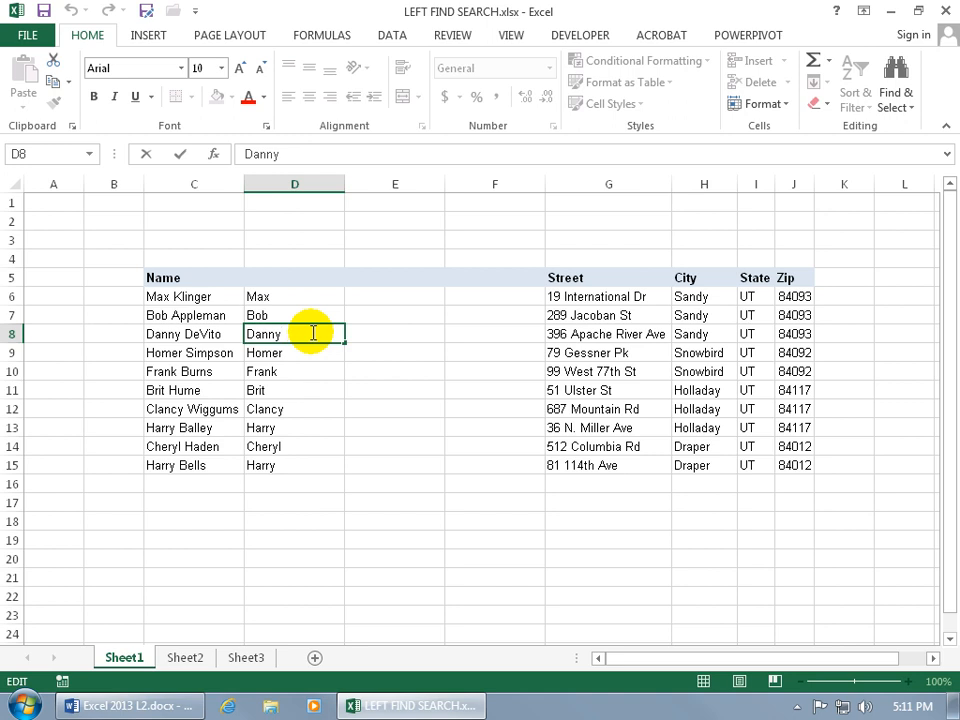
pyautogui.hotkey('ctrl', 'Return')
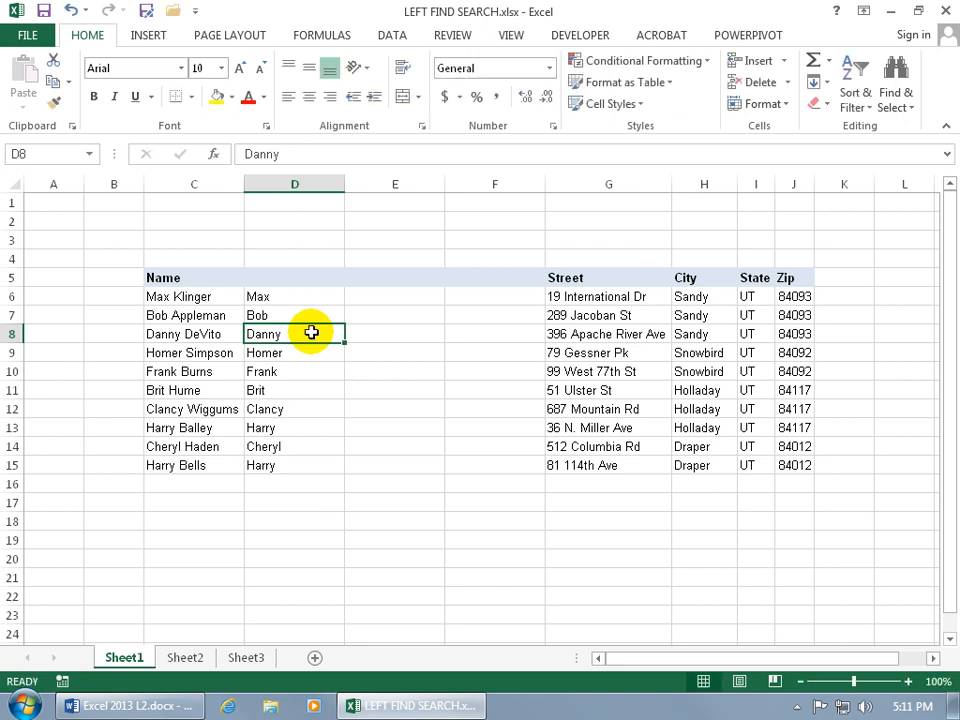
# Step: Clear D6:D15, and refill it with Flash Fill by entering the first names from C6 and C7 in D6 and D7
pyautogui.moveTo(291, 302); pyautogui.dragTo(302, 459)
pyautogui.press('Delete')
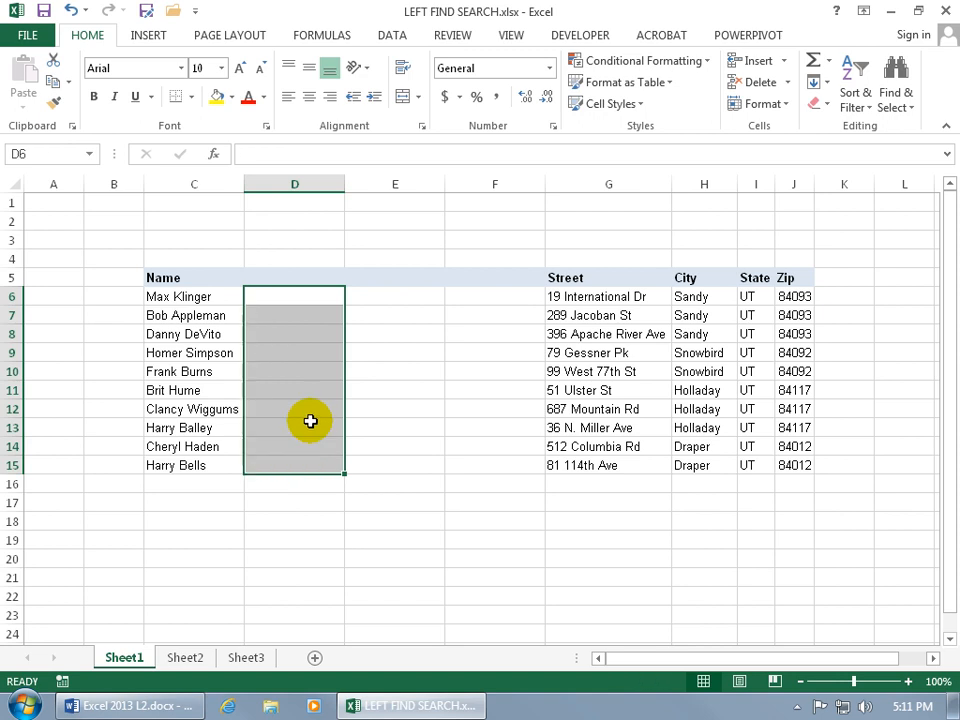
pyautogui.click(303, 297)
pyautogui.write('Max')
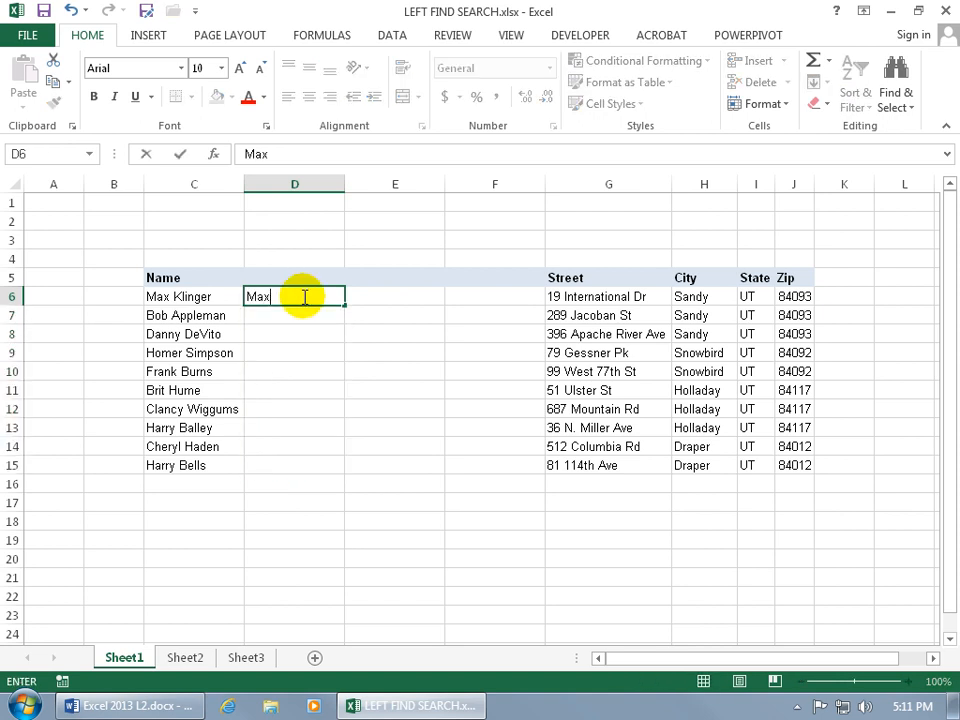
pyautogui.press('Return')
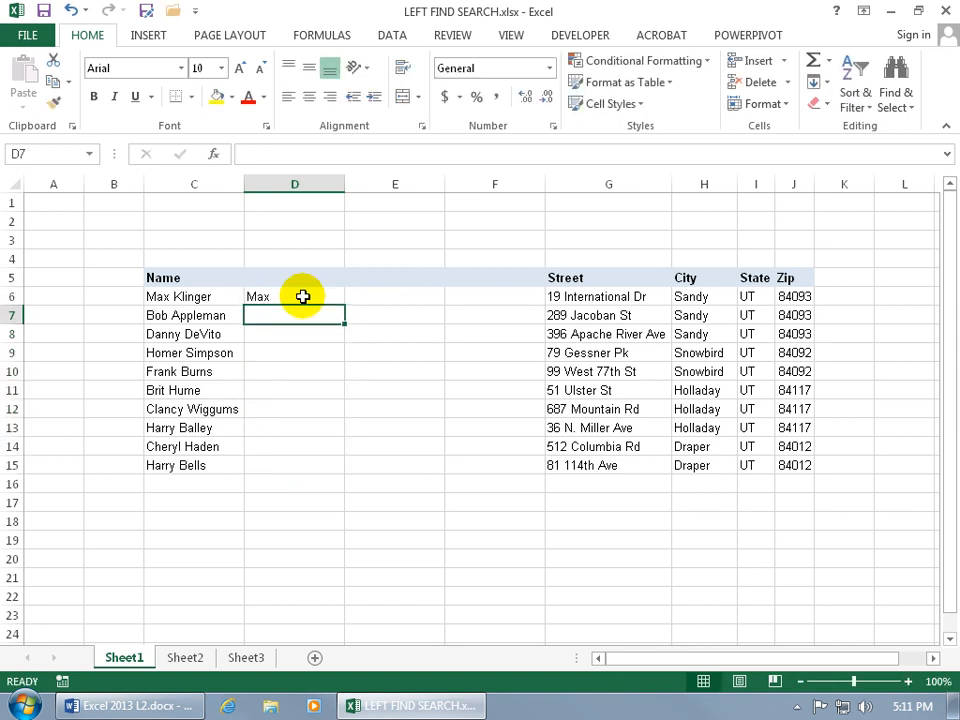
pyautogui.write('Bob')
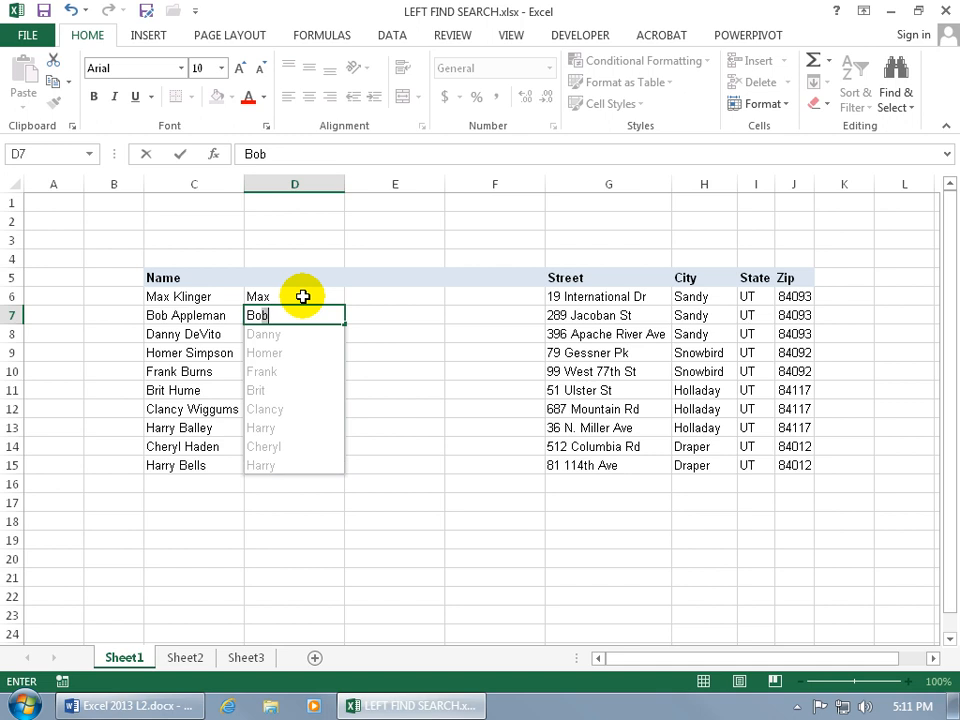
pyautogui.press('Return')
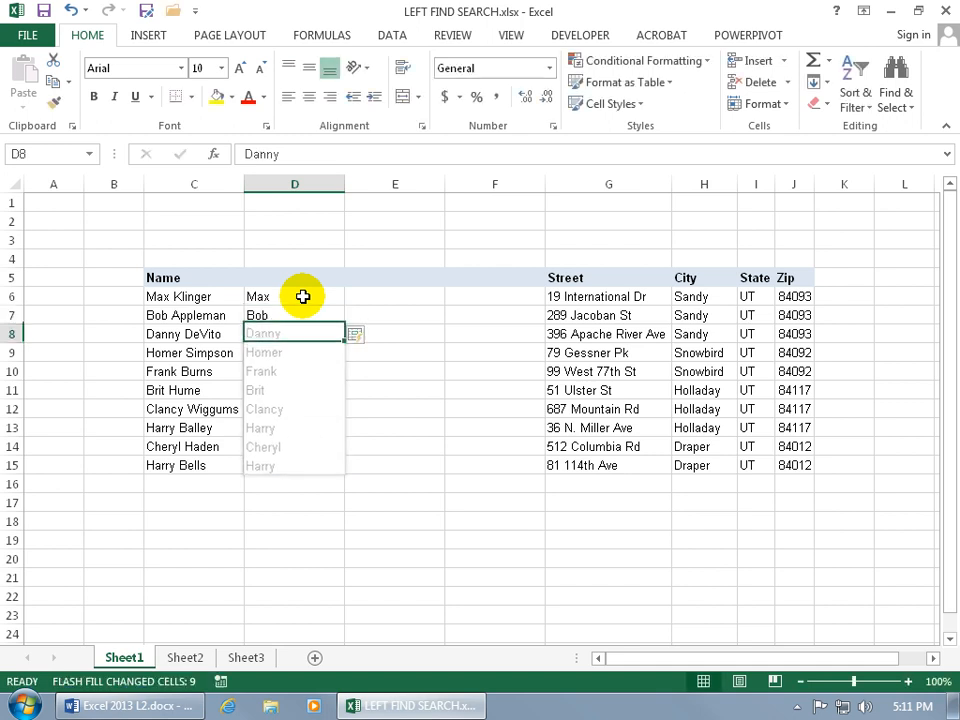